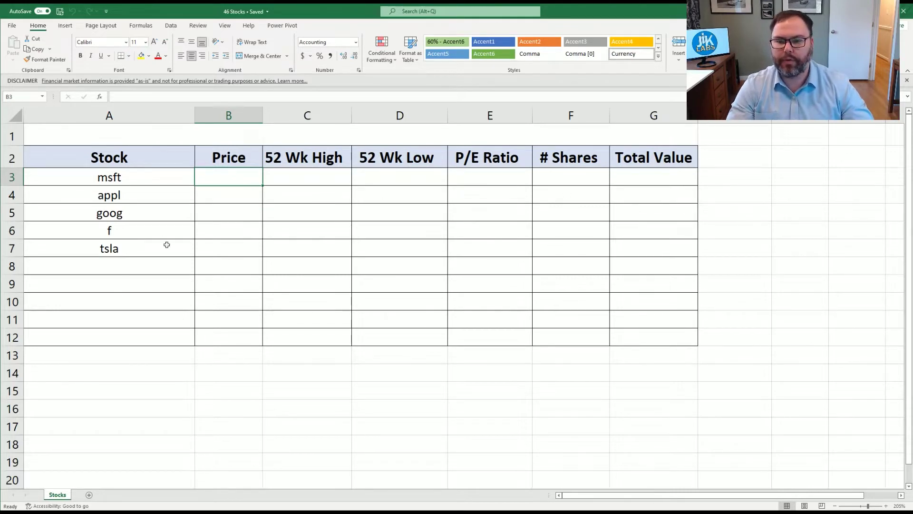
Convert the entries in column A to the Stocks data type.
drag(109, 159, 138, 163)
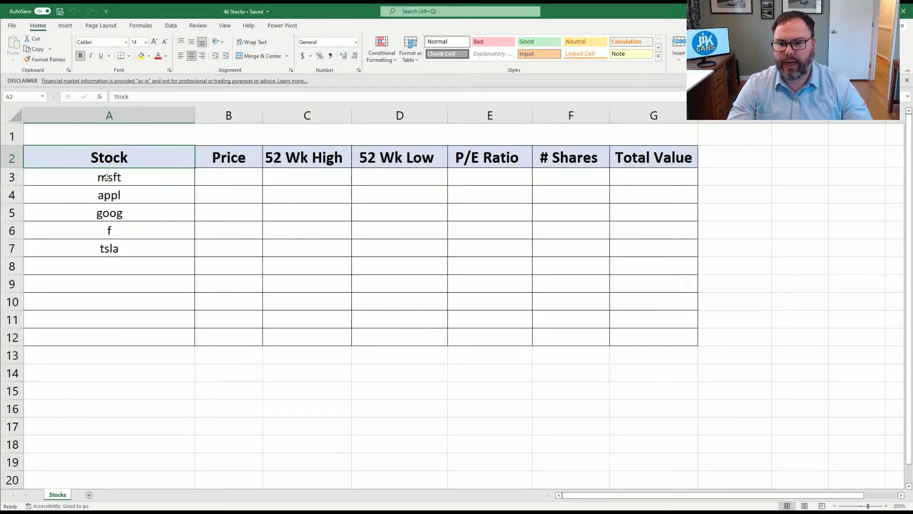
drag(104, 177, 117, 191)
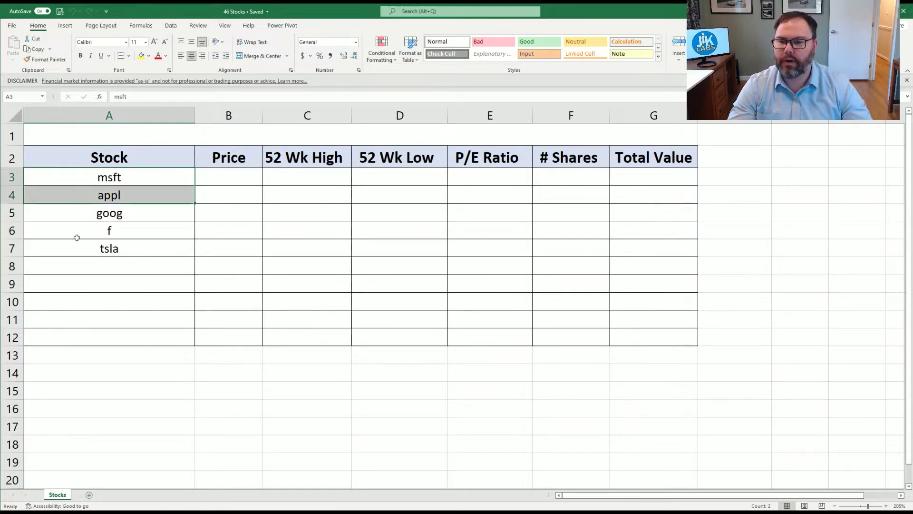
click(110, 116)
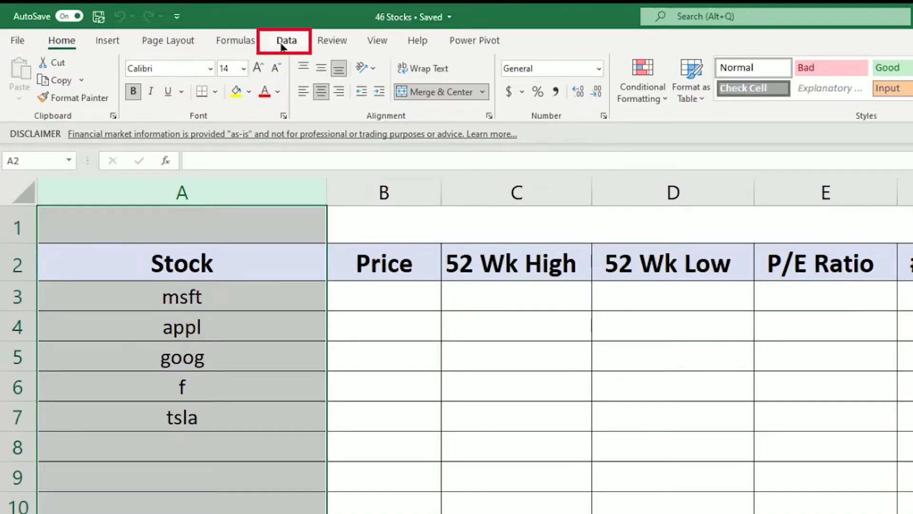
click(284, 42)
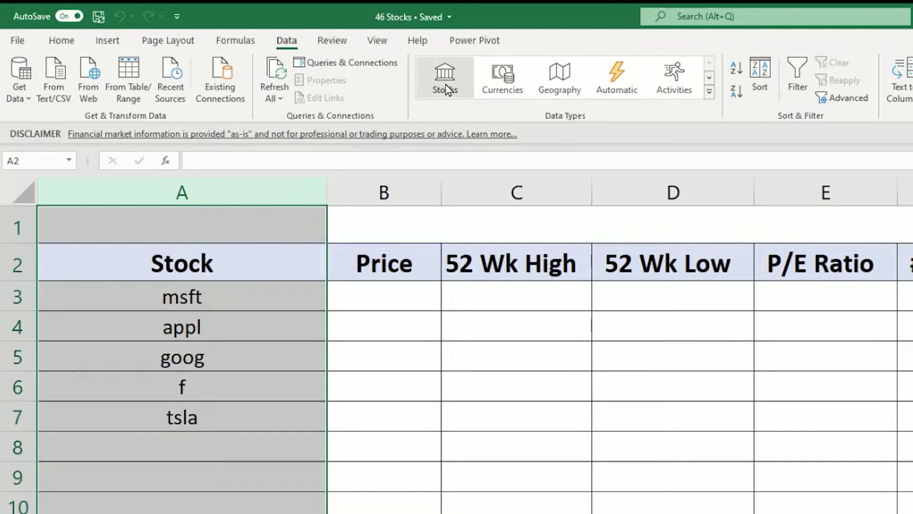
click(447, 89)
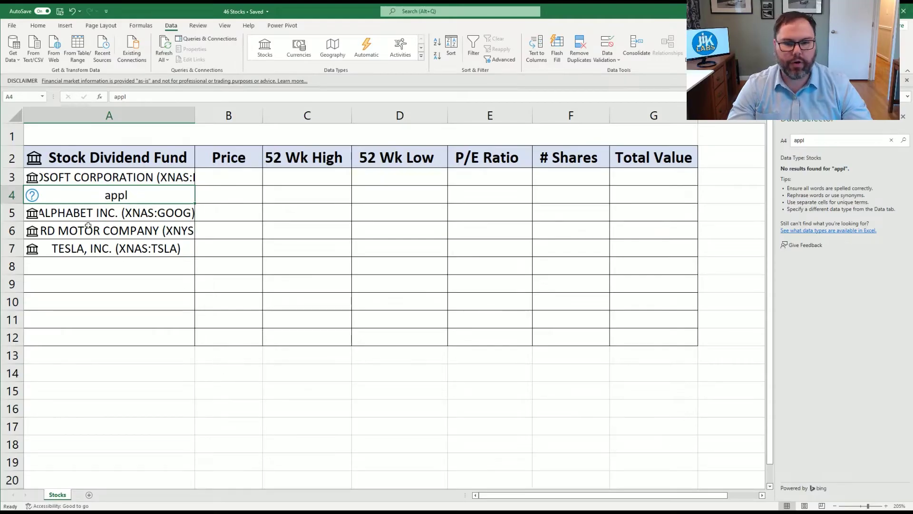
Autofit column A and resolve the unmatched appl entry by searching for apple and choosing APPLE INC. on the Nasdaq exchange.
double_click(195, 114)
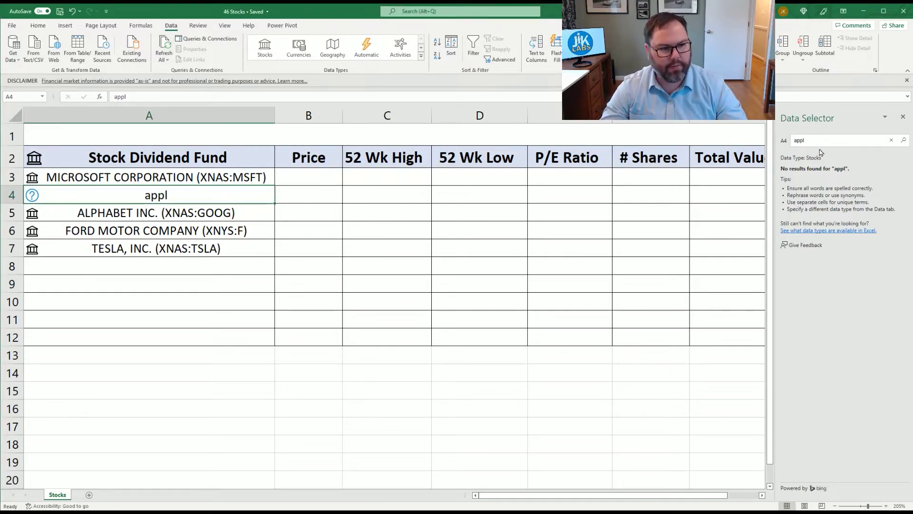
click(904, 142)
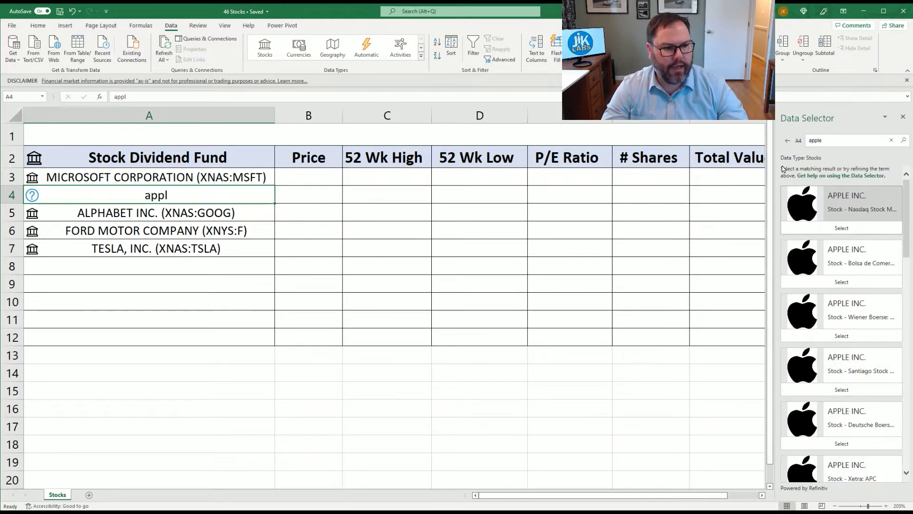
click(842, 228)
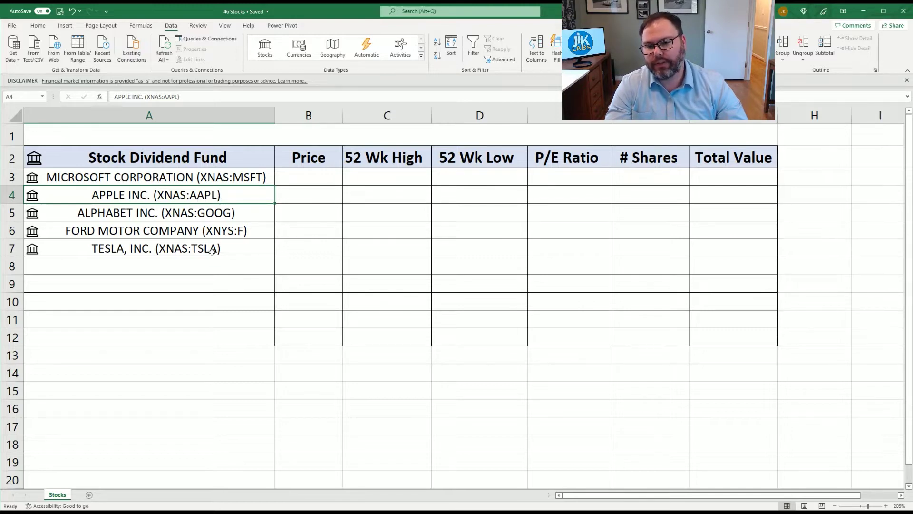
Add the Price, 52 week high and 52 week low fields for Microsoft in row 3.
click(212, 180)
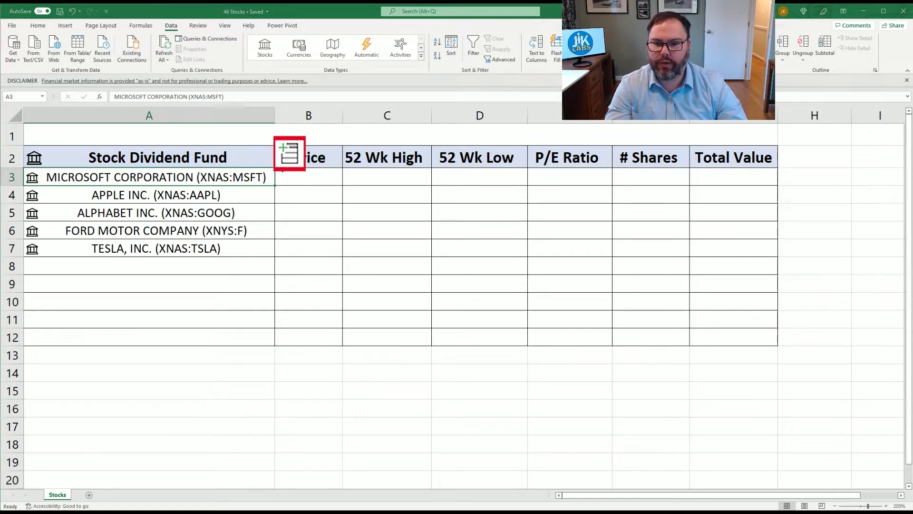
click(289, 153)
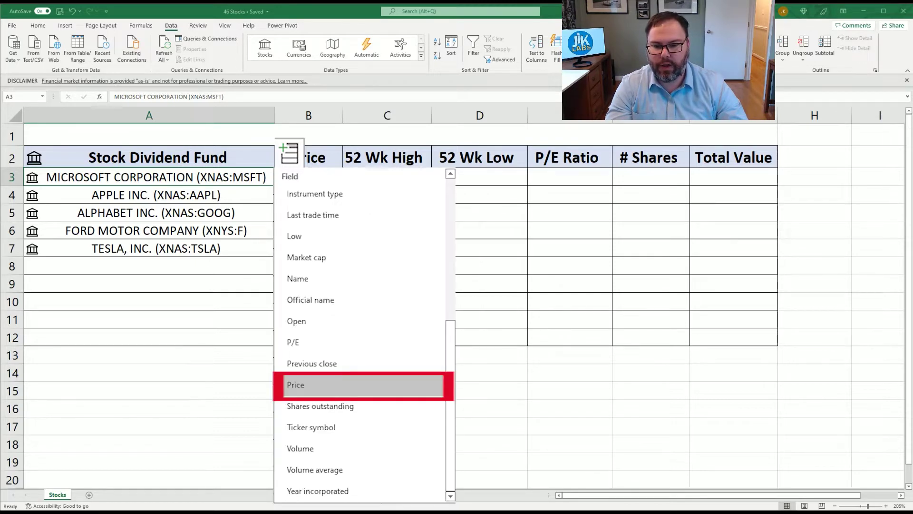
click(306, 383)
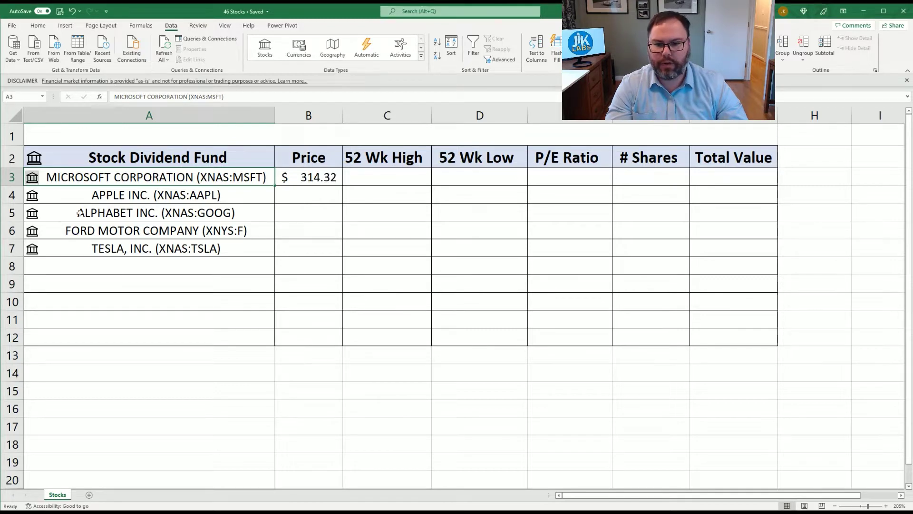
mouse_move(273, 159)
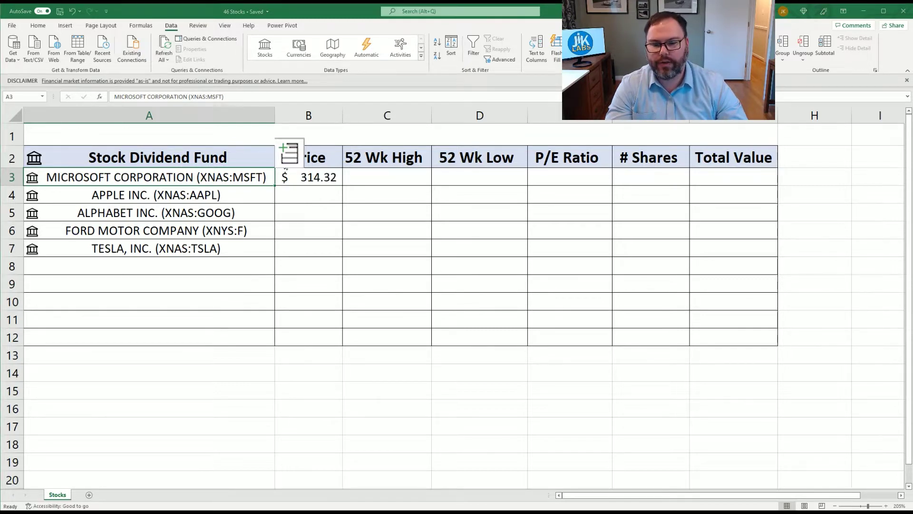
click(287, 162)
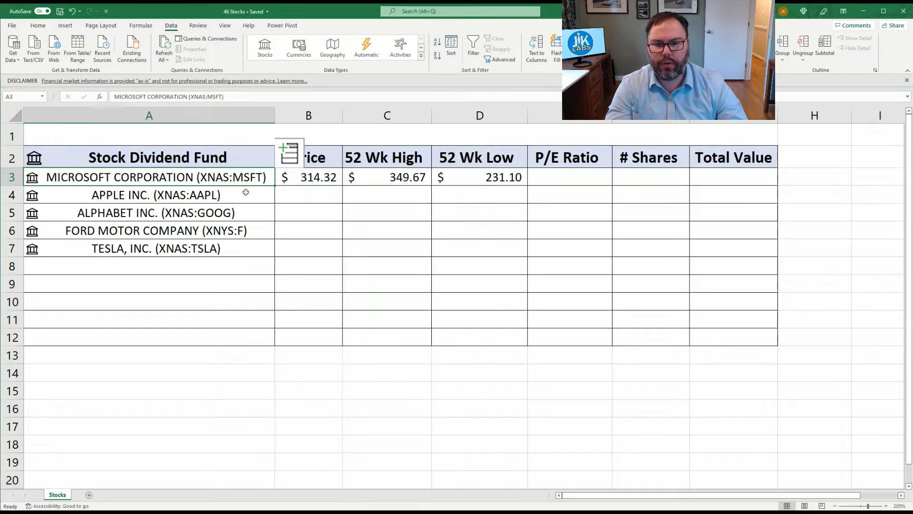
Add the Industry field for Microsoft in E3 and fit column E's width to its text.
click(290, 153)
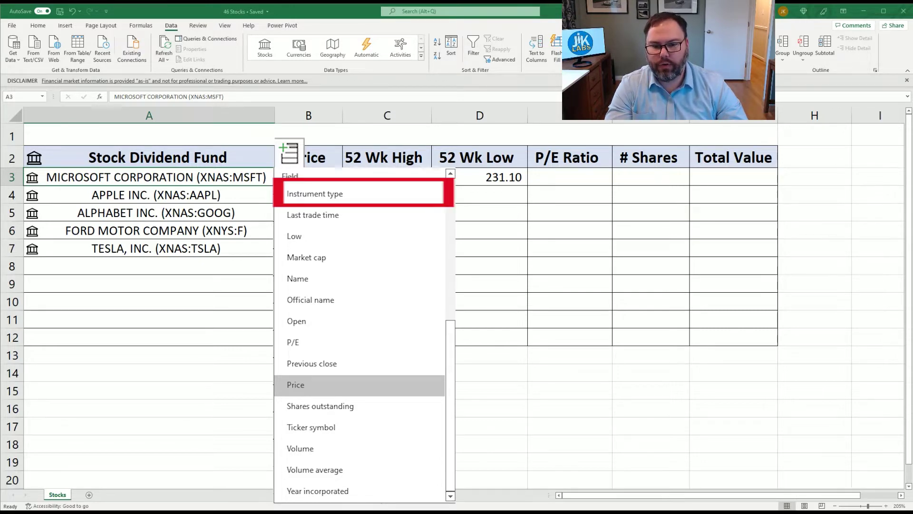
click(314, 193)
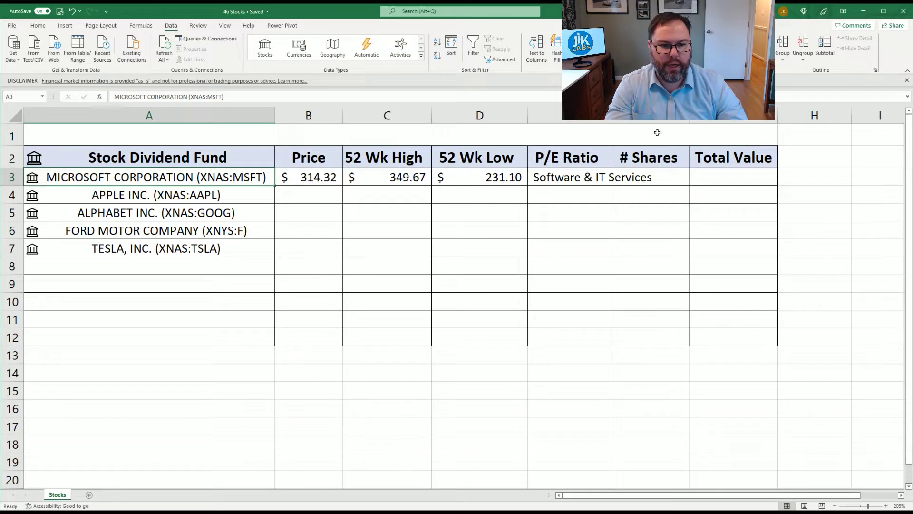
double_click(613, 116)
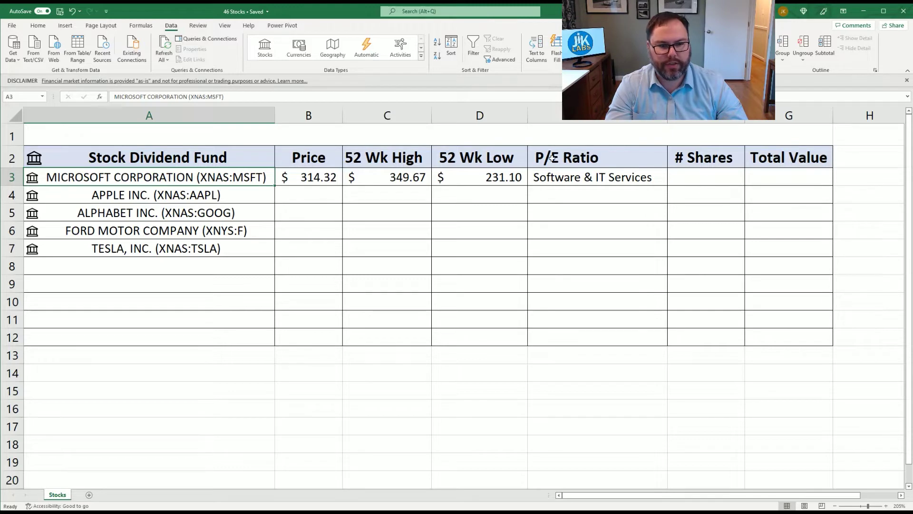
drag(668, 121, 654, 120)
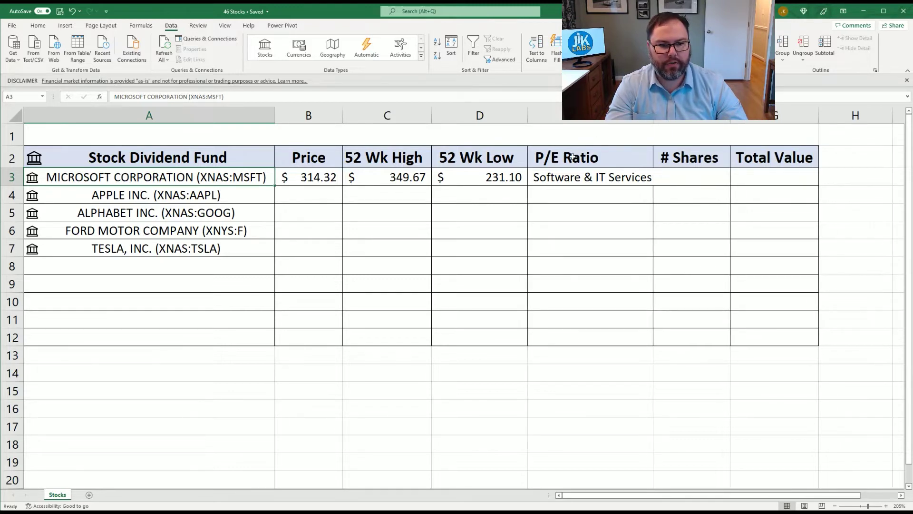
Insert a cell at E2, shifting the remaining headers right, and enter Ind as its heading.
click(572, 157)
key(shift+F10)
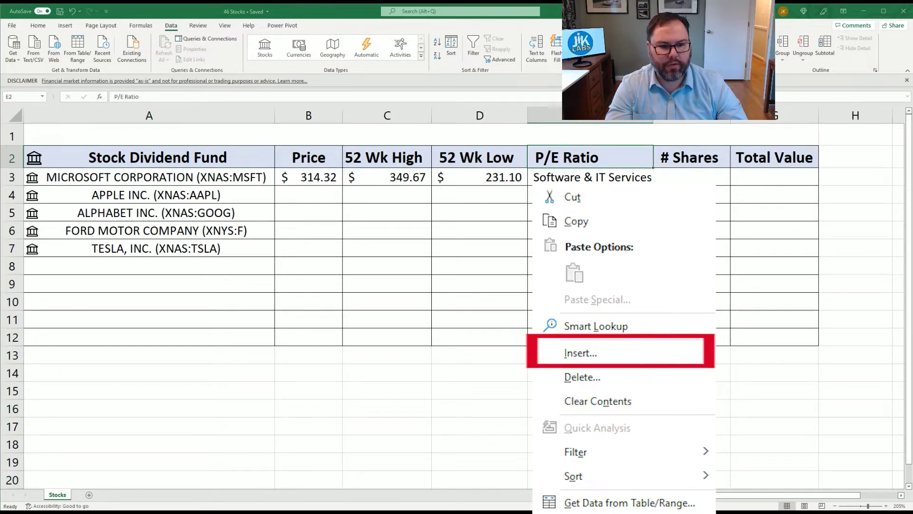
click(580, 353)
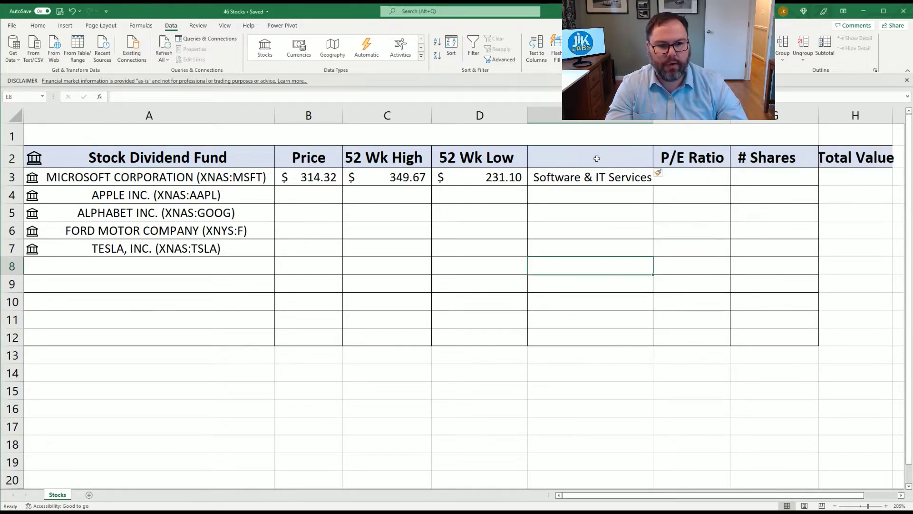
text(Ind)
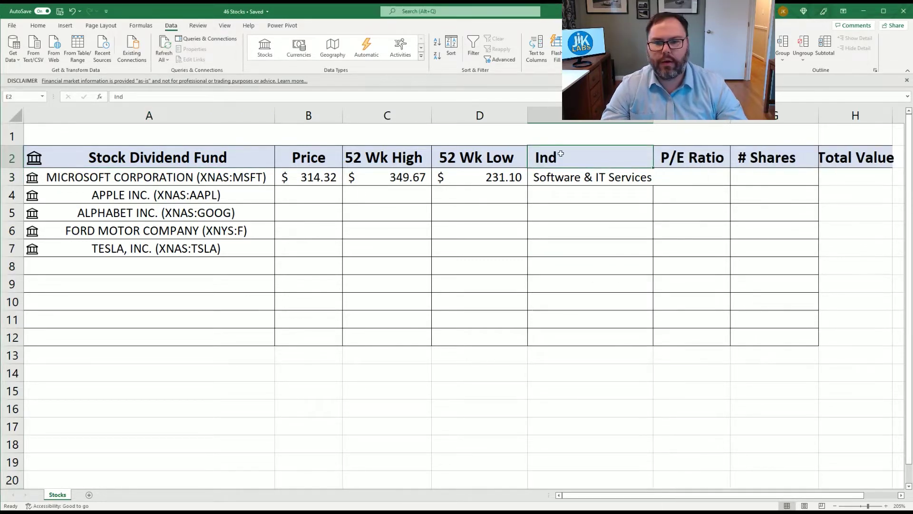
Center the Ind heading and add borders to the cells under Total Value in column H.
click(38, 25)
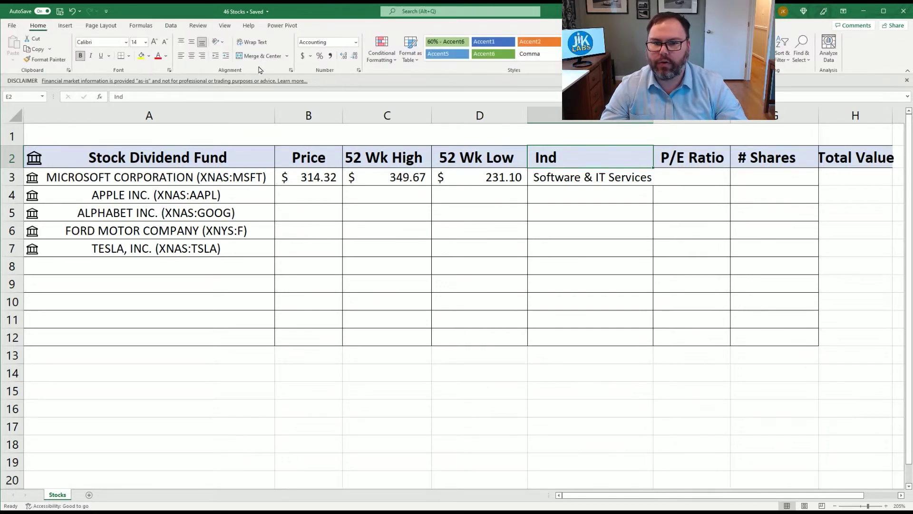
click(191, 56)
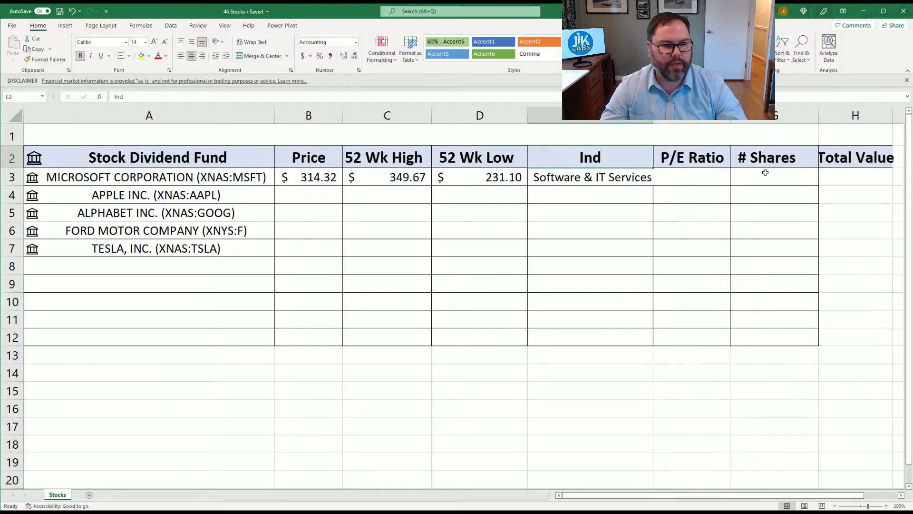
drag(820, 174, 856, 338)
key(ctrl+1)
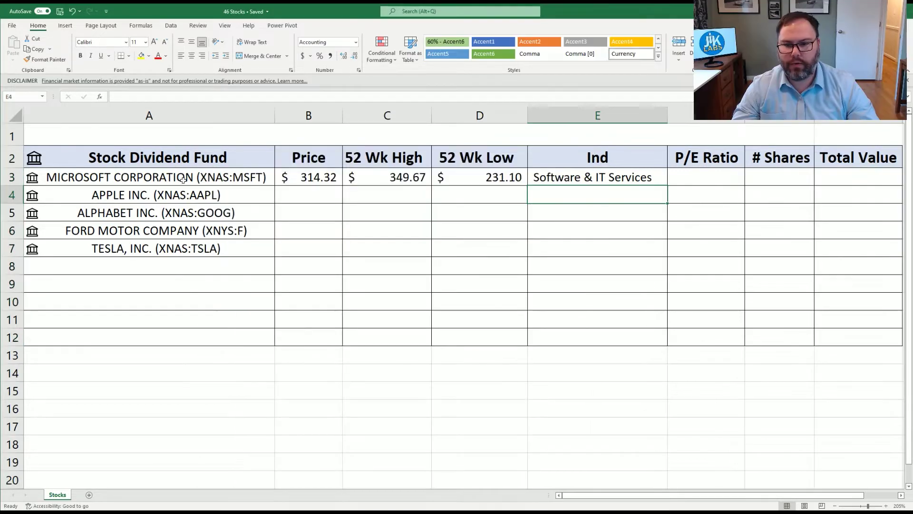
Add the P/E field for Microsoft in the P/E Ratio column.
click(183, 180)
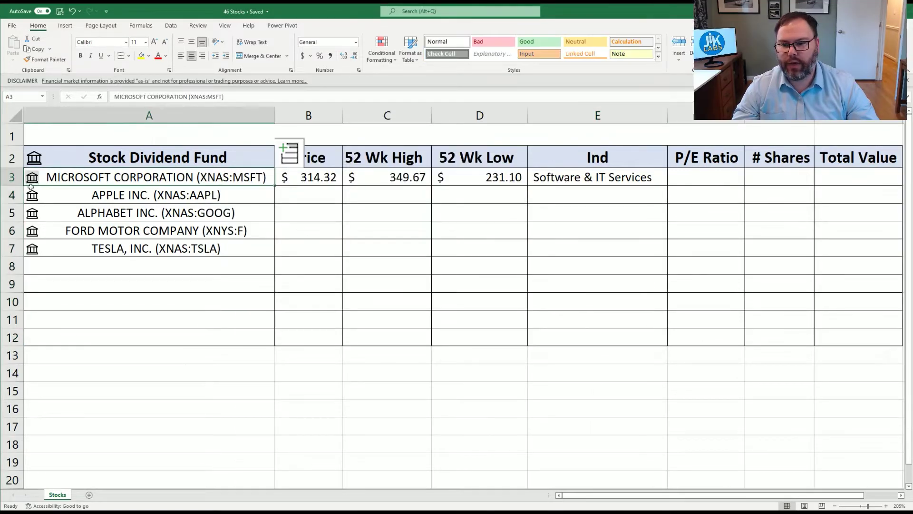
click(288, 153)
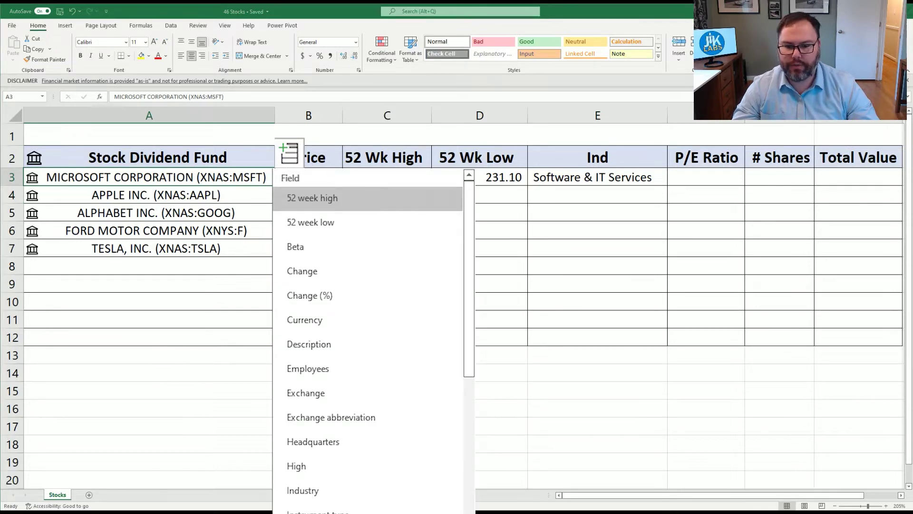
scroll(333, 384, down, 5)
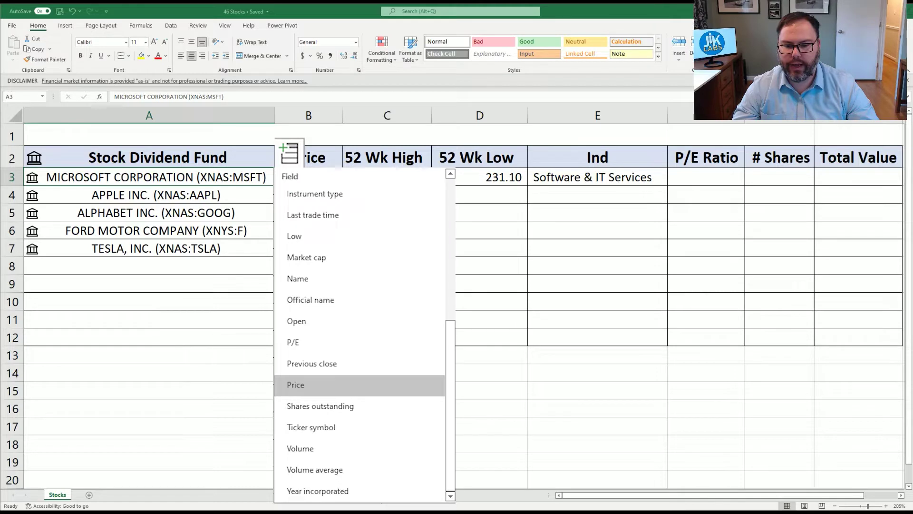
click(304, 342)
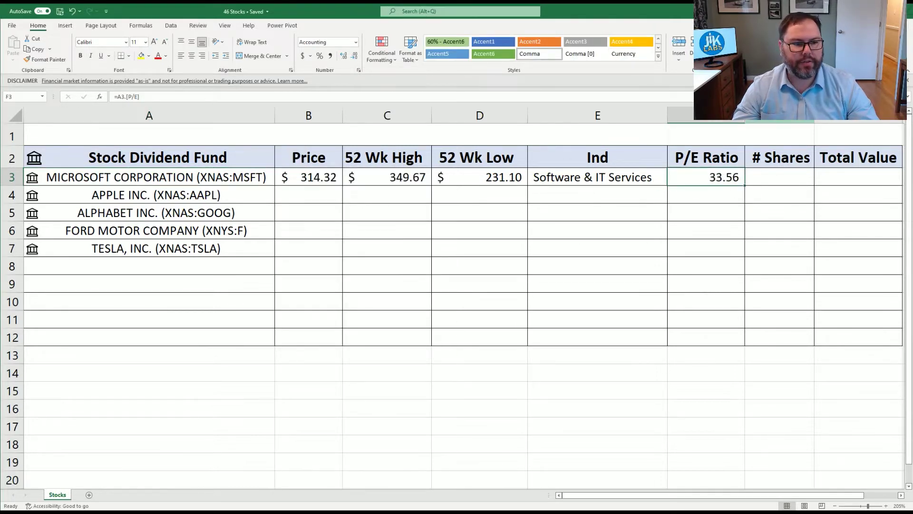
Fill Microsoft's stock field formulas in B3:F3 down to row 7 for the other stocks.
click(252, 194)
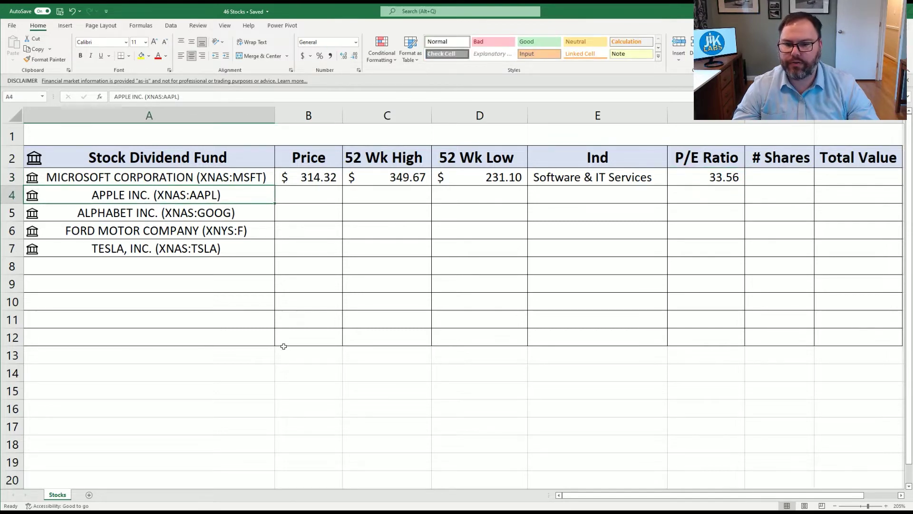
click(284, 177)
click(260, 175)
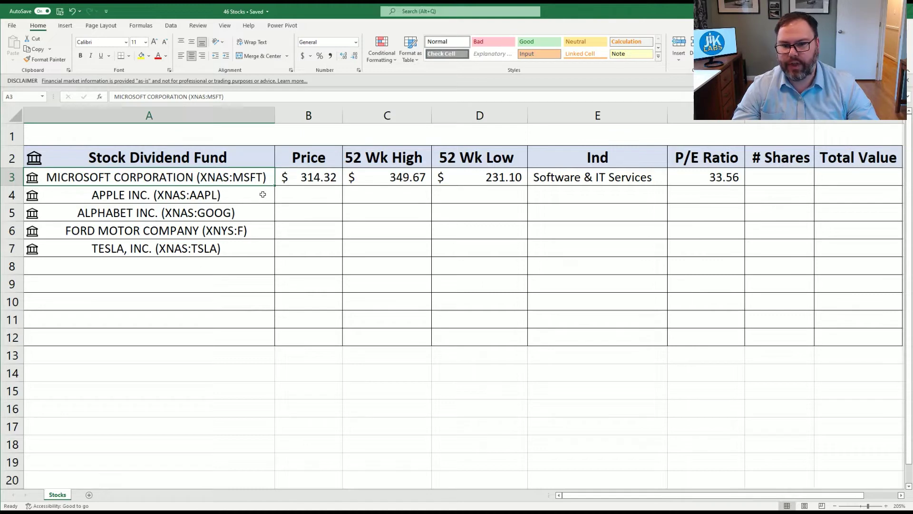
click(300, 177)
drag(303, 177, 745, 256)
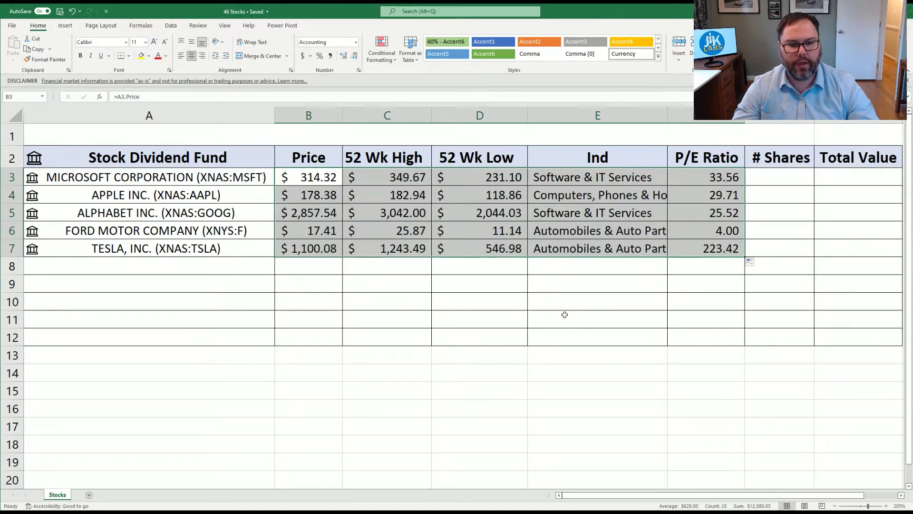
Narrow columns C and D slightly and widen column E so more of the industry text fits.
click(564, 316)
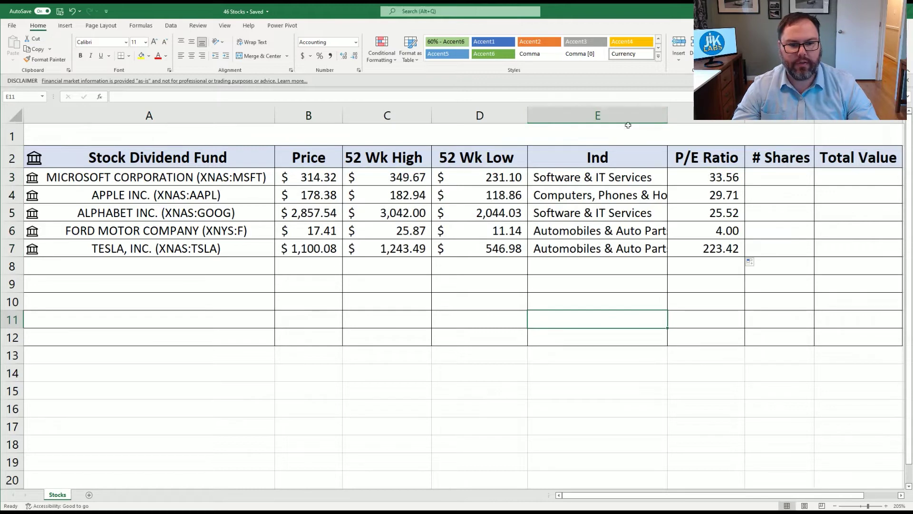
drag(527, 116, 517, 117)
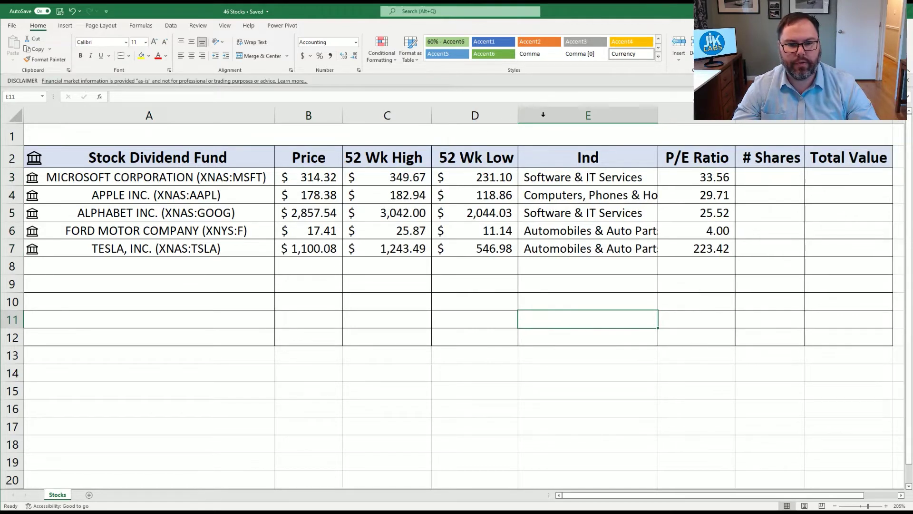
drag(432, 117, 420, 117)
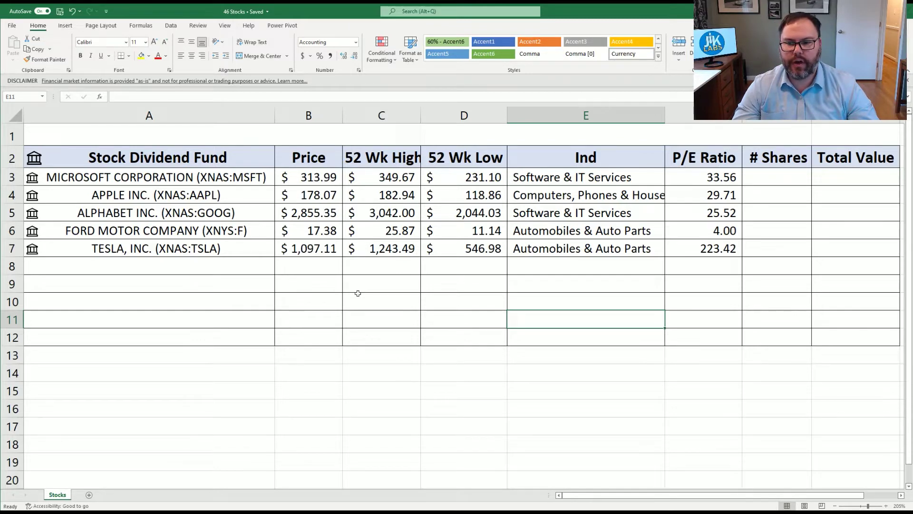
Enter 10 as the # Shares for each of the five stocks in rows 3 to 7.
click(777, 176)
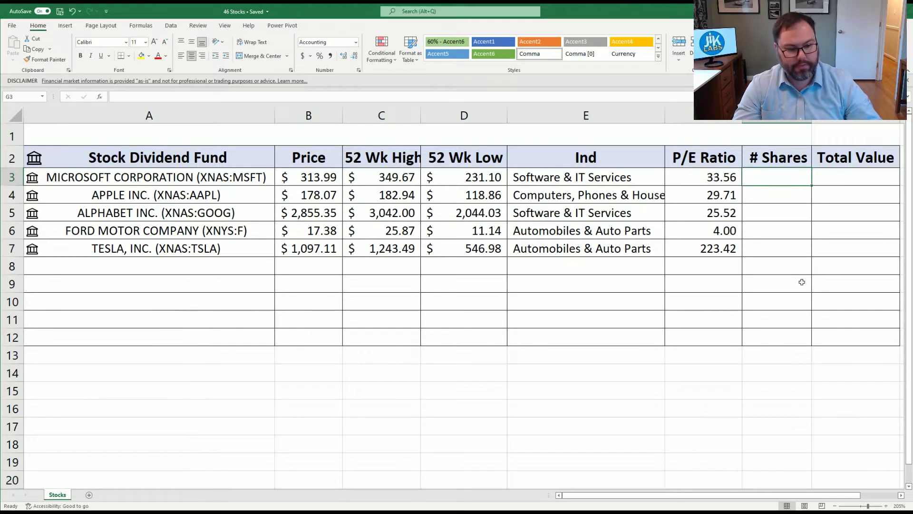
text(10)
key(Return)
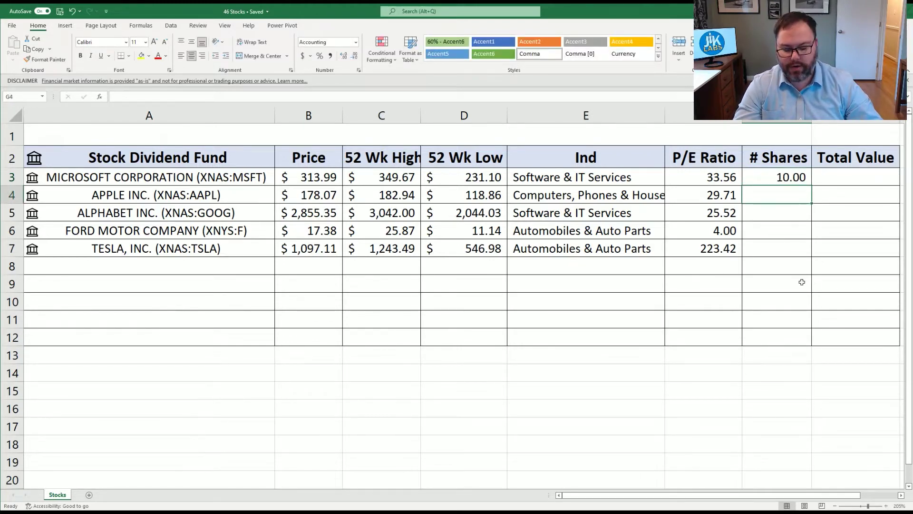
text(10)
key(Return)
text(1)
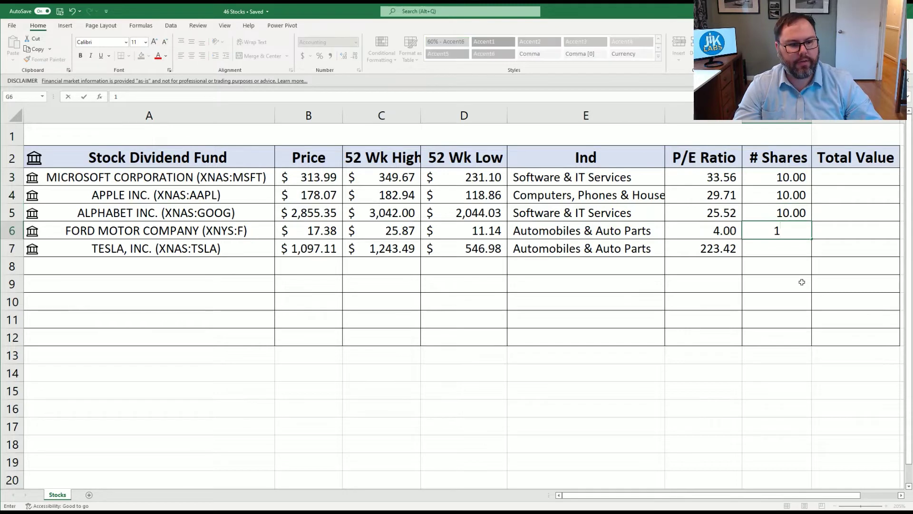
text(0)
key(Return)
text(10)
key(Return)
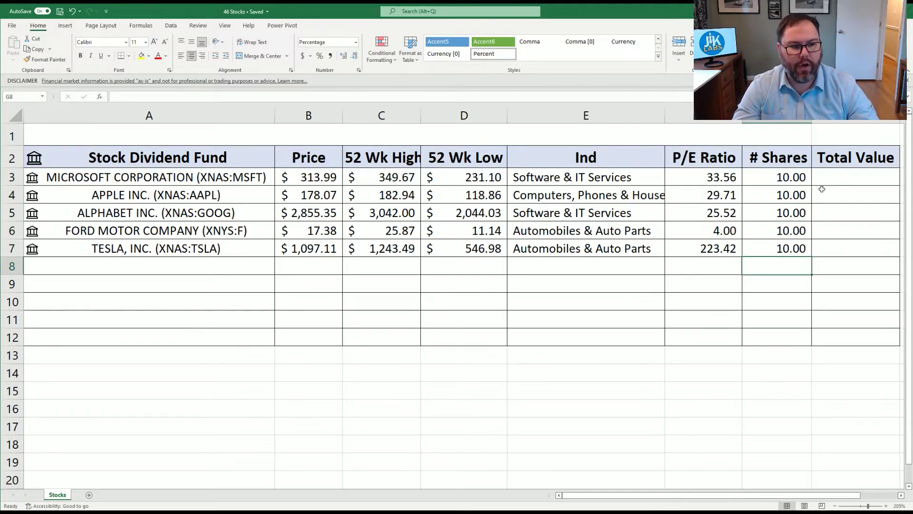
Calculate Microsoft's Total Value with =G3*B3 and fill the formula down to row 7 for the other stocks.
click(876, 176)
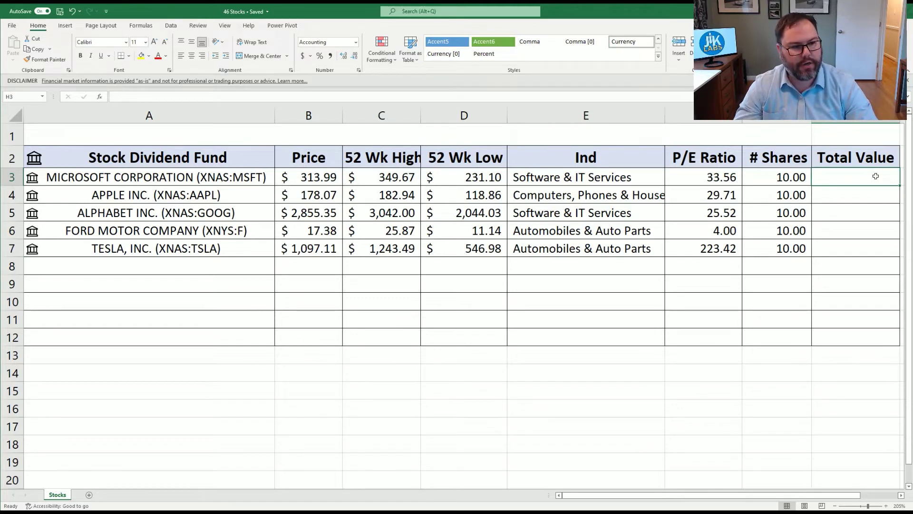
text(=)
key(Left)
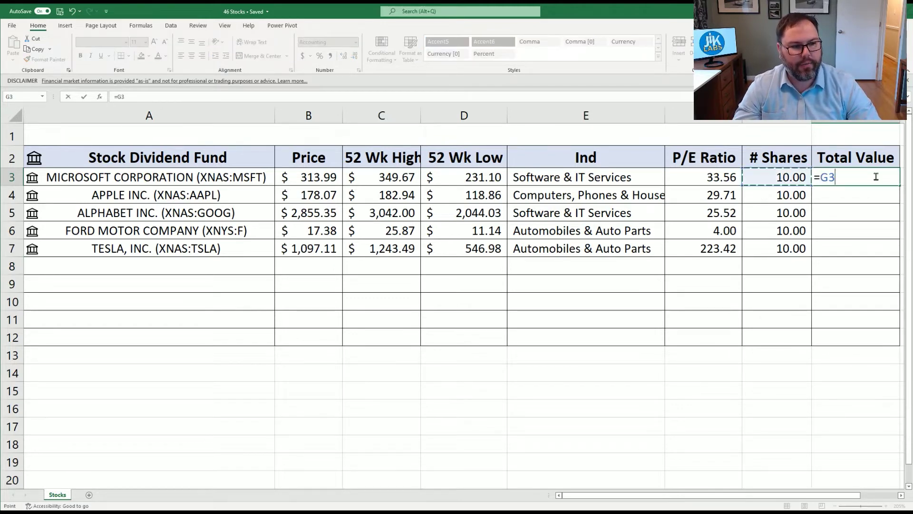
text(*)
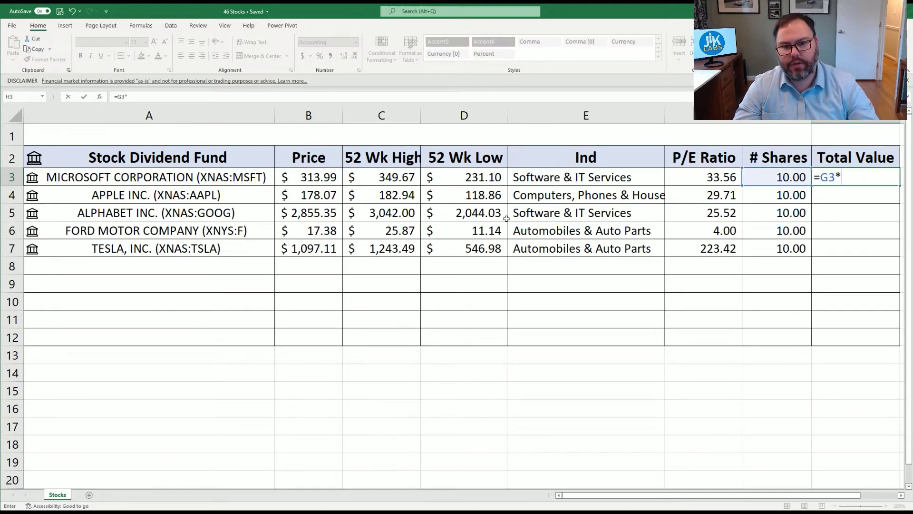
click(322, 173)
key(Return)
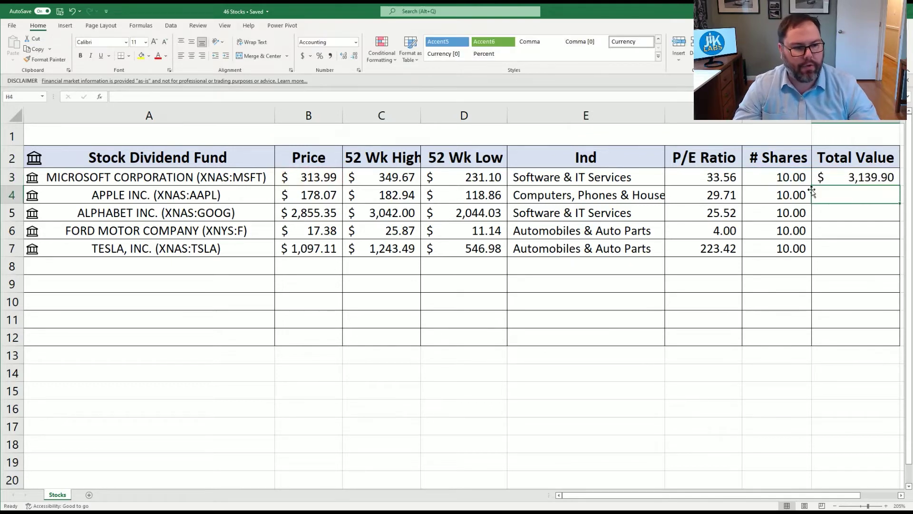
click(877, 177)
double_click(896, 182)
Sum the Total Value cells H3:H7 in H9.
click(847, 286)
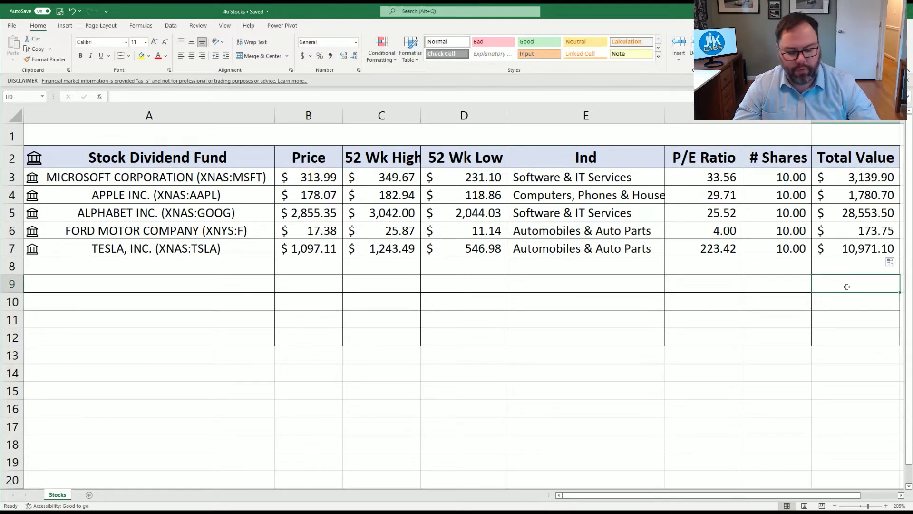
text(=sum()
drag(856, 177, 859, 251)
text())
key(Return)
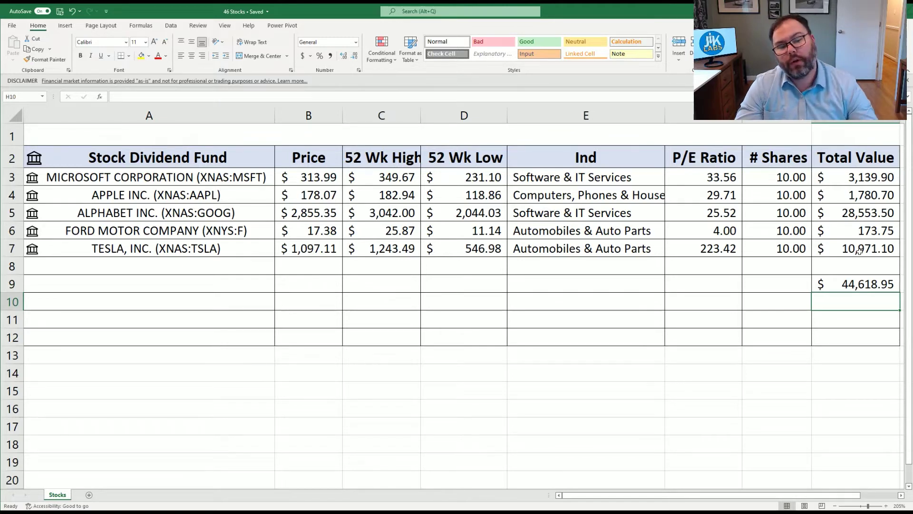
click(166, 177)
click(166, 218)
click(166, 247)
click(293, 266)
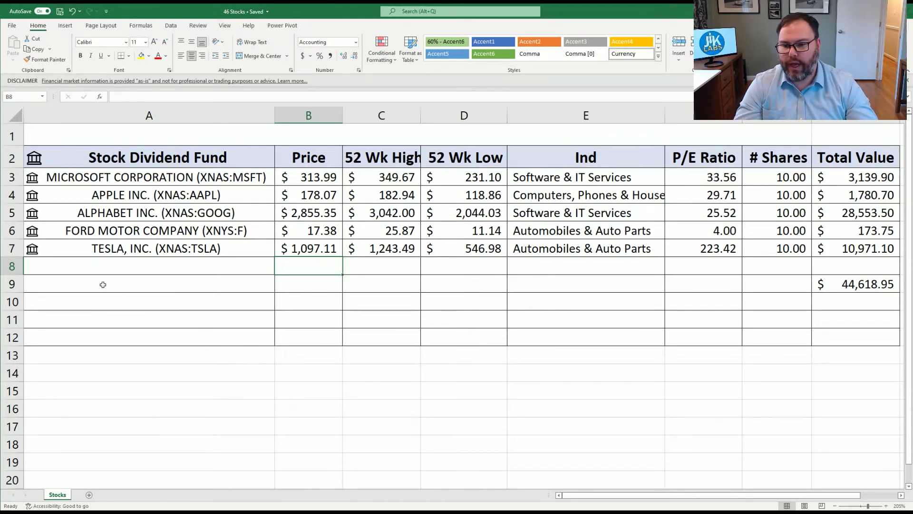
drag(119, 178, 175, 284)
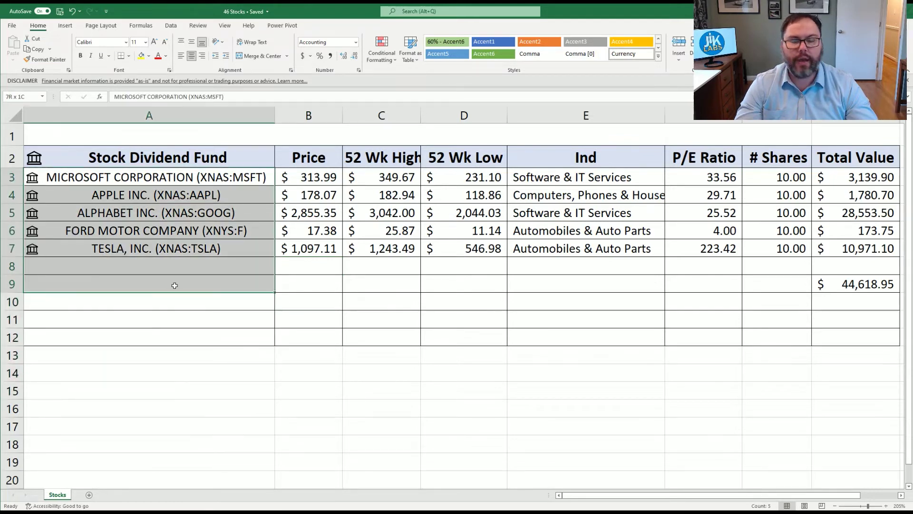
click(291, 268)
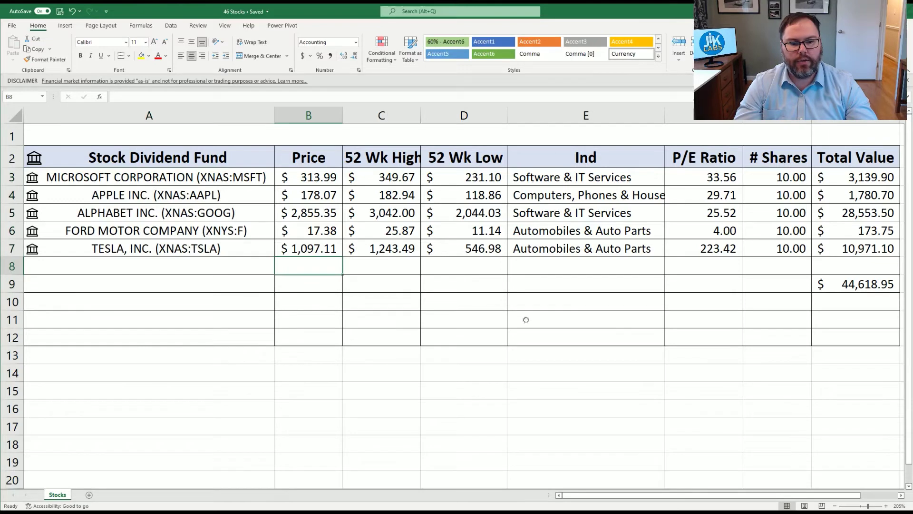
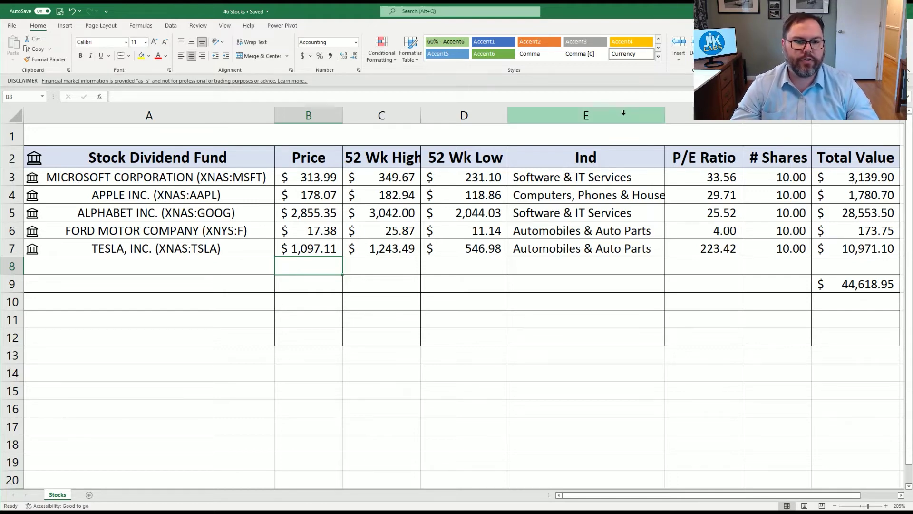
Hide columns C through E and insert two blank columns between P/E Ratio and # Shares.
drag(616, 113, 408, 118)
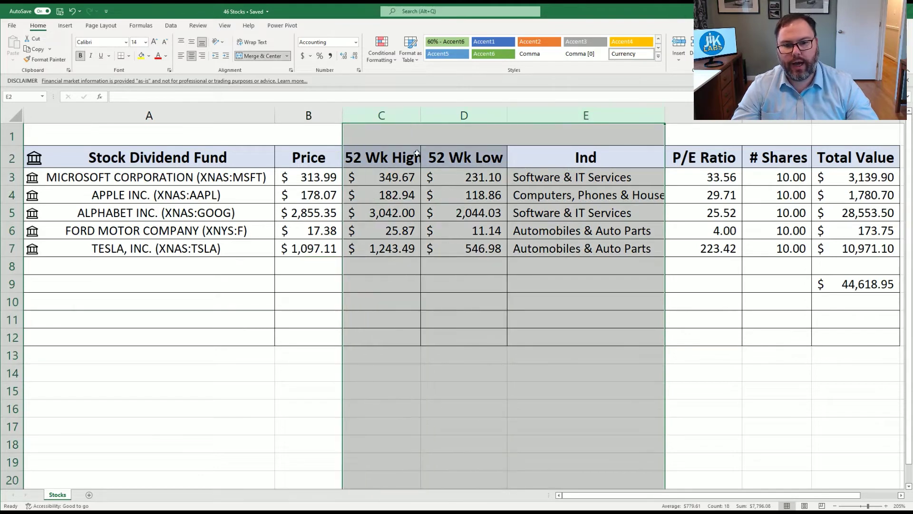
key(ctrl+0)
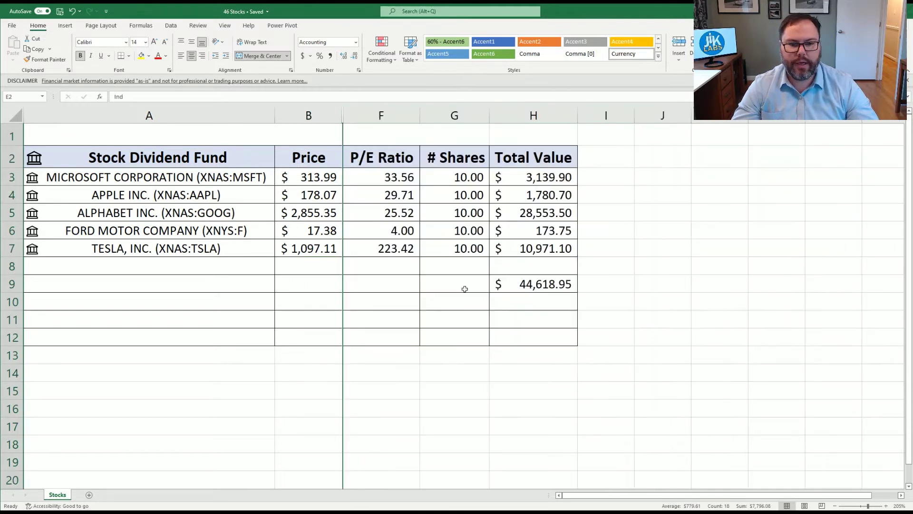
click(464, 285)
key(ctrl+shift+plus)
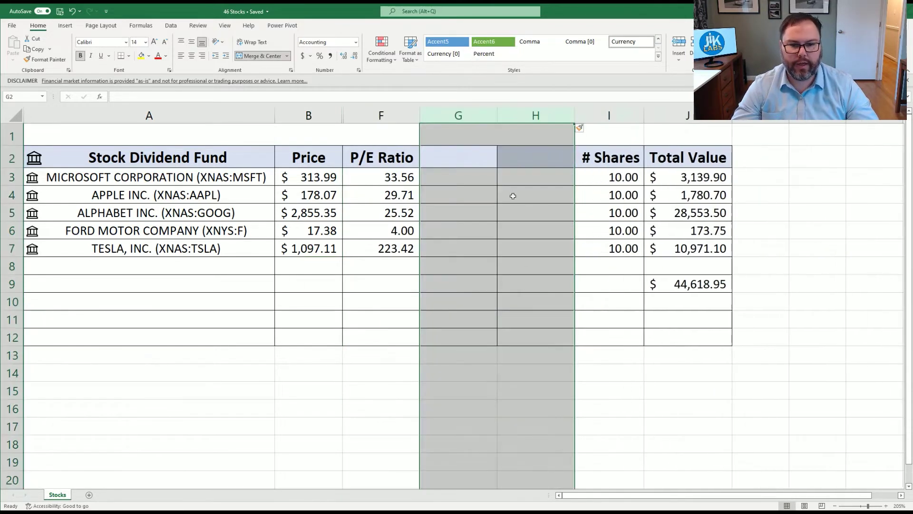
Head the two new columns P.Date in G2 and P.Price in H2.
click(464, 159)
text(Purchas)
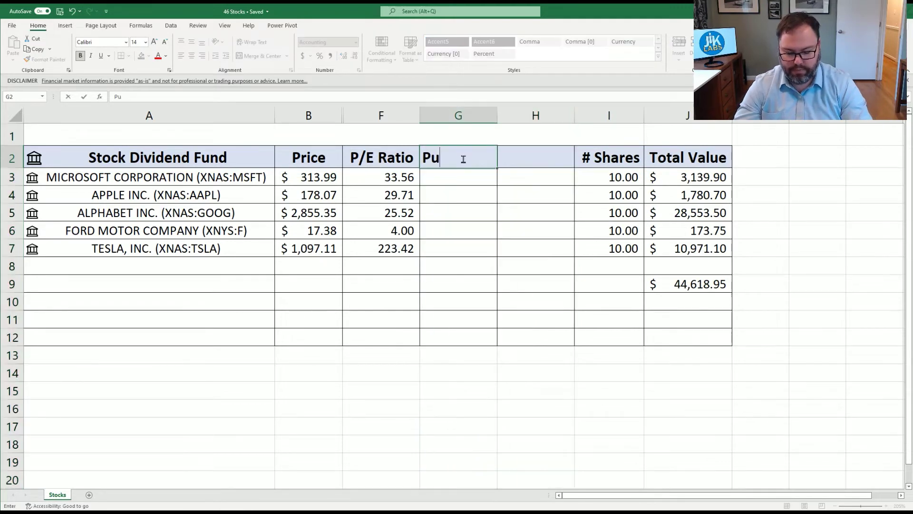
key(BackSpace)
key(BackSpace)
key(BackSpace)
key(BackSpace)
key(BackSpace)
key(BackSpace)
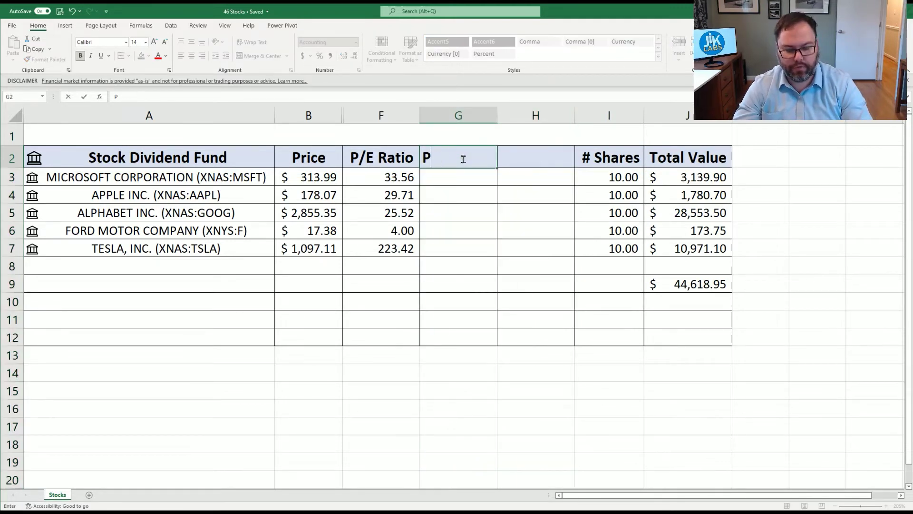
text(.Date)
key(Tab)
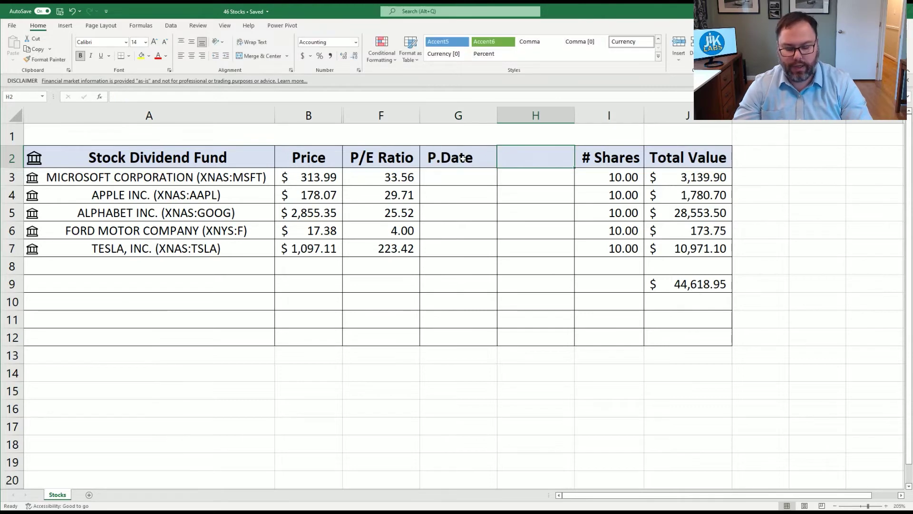
text(P.Price)
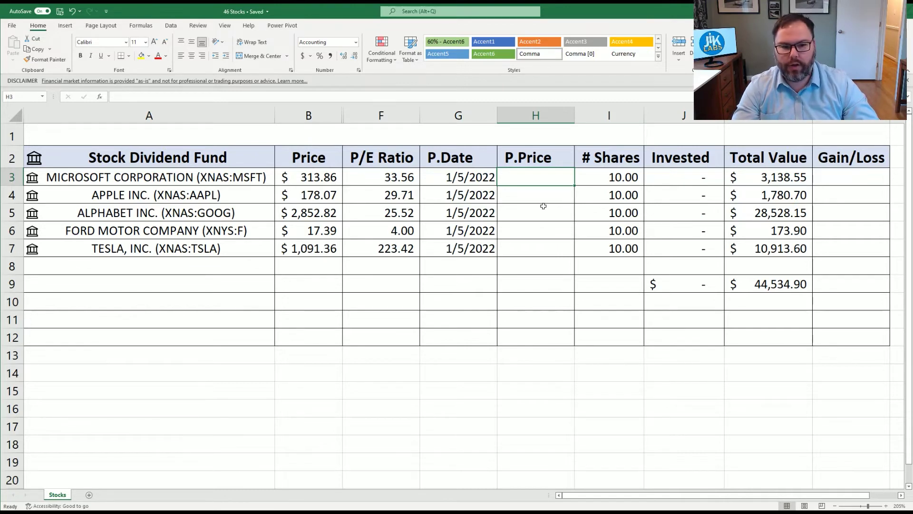
Enter the P.Price values 300, 180, 2900, 18 and 900 for Microsoft, Apple, Alphabet, Ford and Tesla.
text(300)
key(Return)
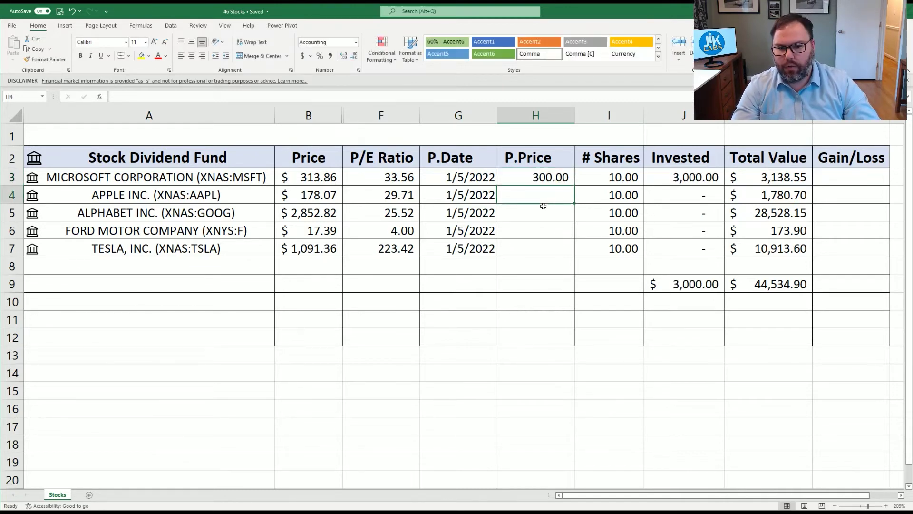
text(180)
key(Return)
text(2900)
key(Return)
text(18)
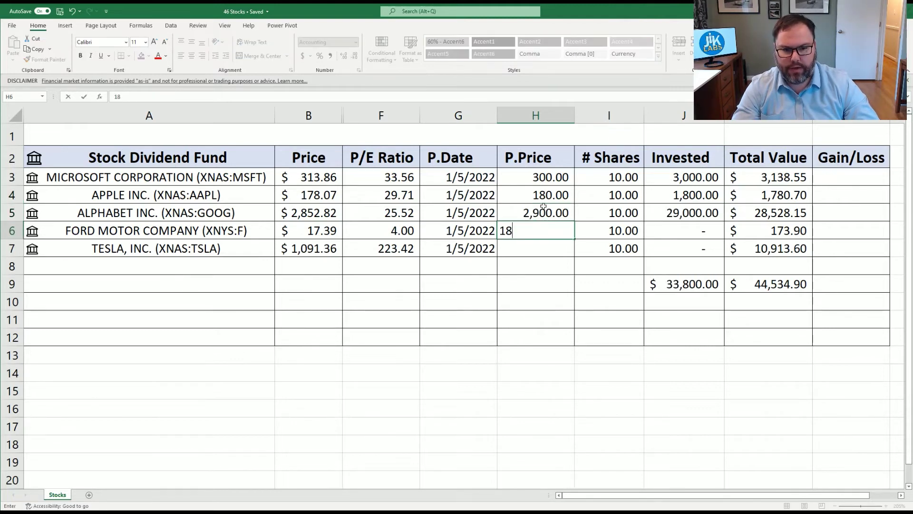
key(Return)
text(900)
key(Return)
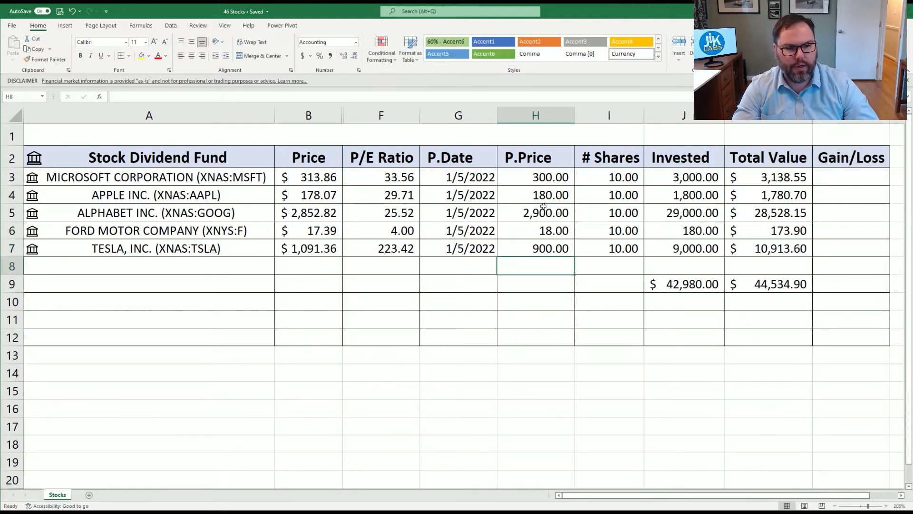
Examine which cells Microsoft's Invested formula in J3 refers to, leaving the formula as it is.
click(697, 174)
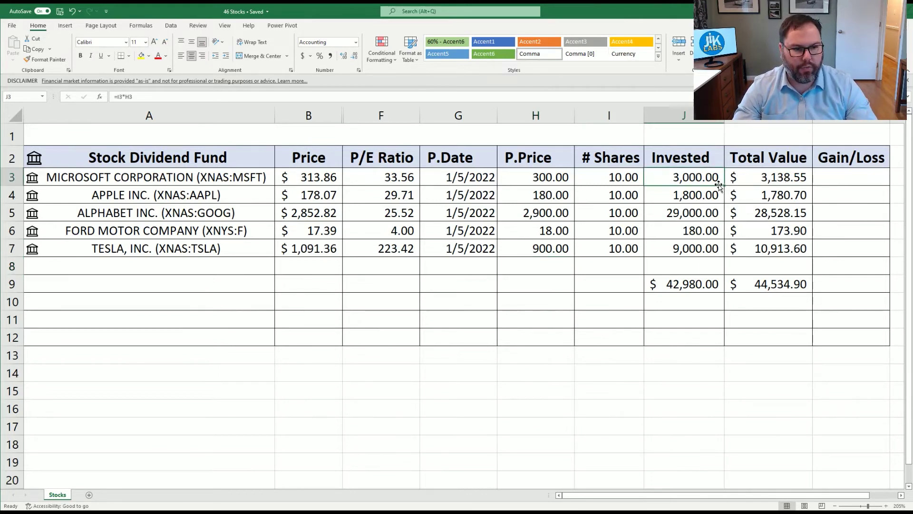
key(F2)
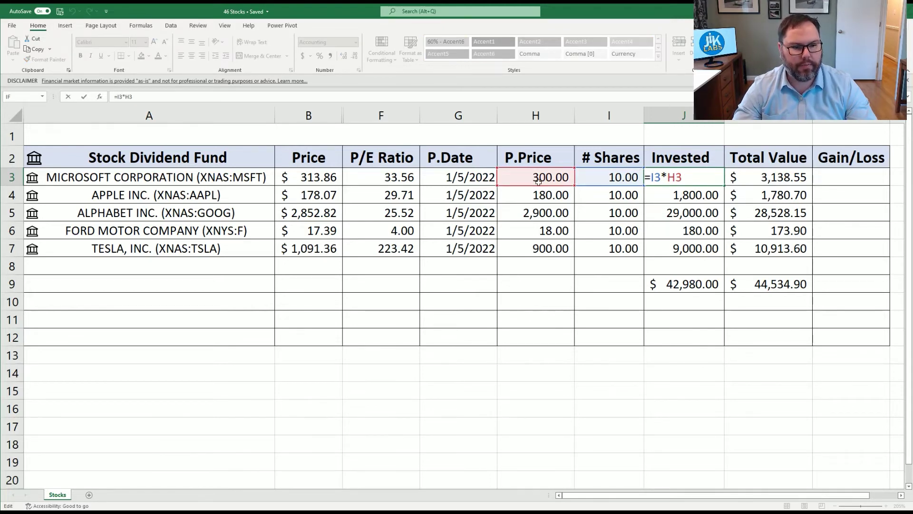
key(ctrl+Return)
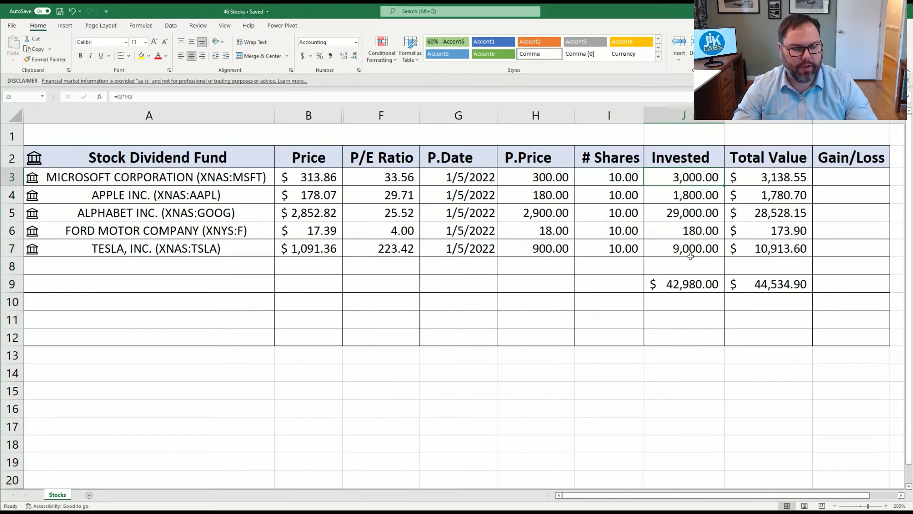
Calculate Microsoft's Gain/Loss in L3 by subtracting Invested from Total Value with =K3-J3.
click(853, 176)
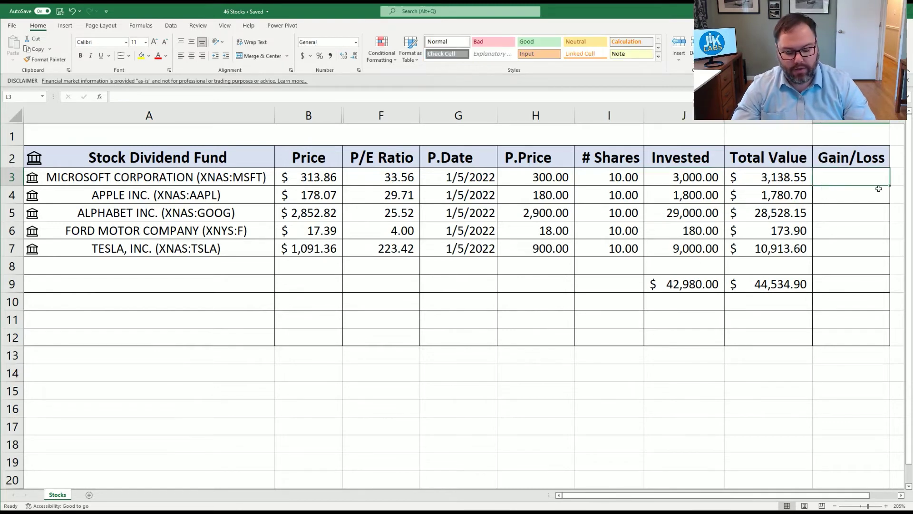
text(=)
key(Left)
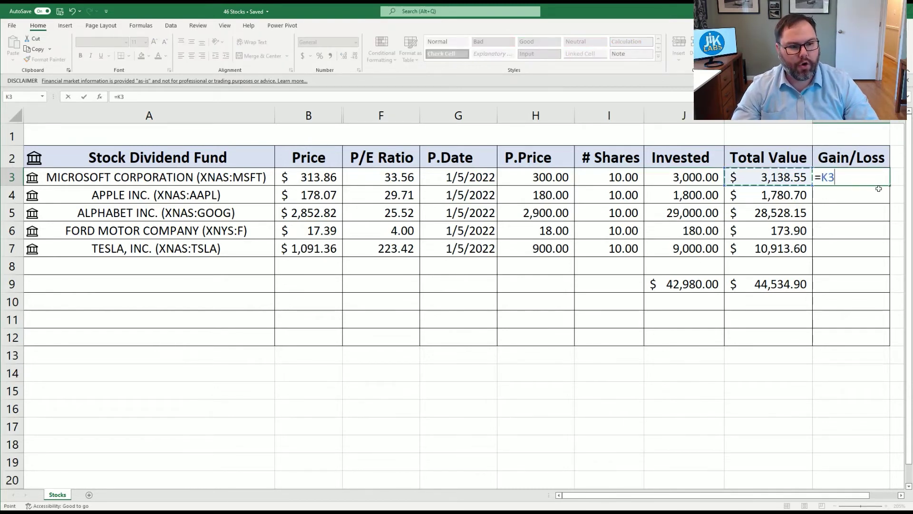
text(-)
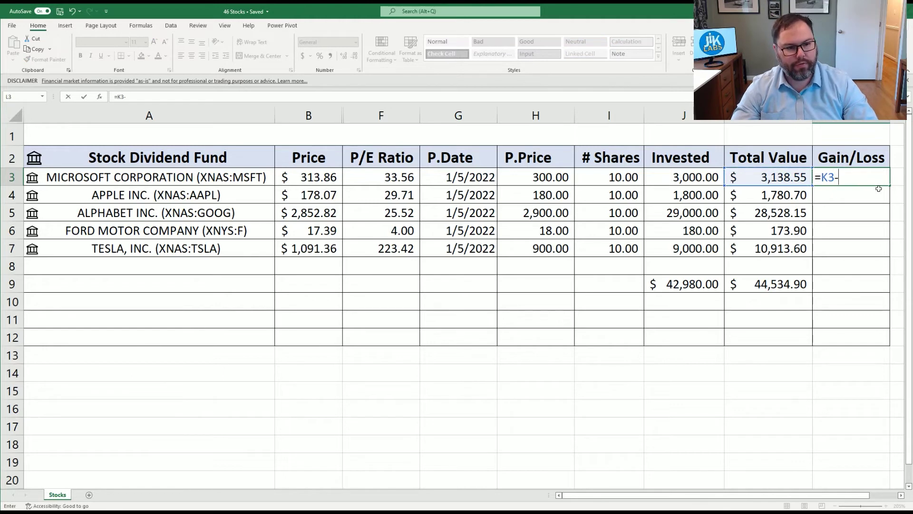
key(Left)
key(Left)
key(Return)
Copy Microsoft's Gain/Loss formula to the other four stocks in L4:L7.
key(Up)
key(ctrl+c)
key(Down)
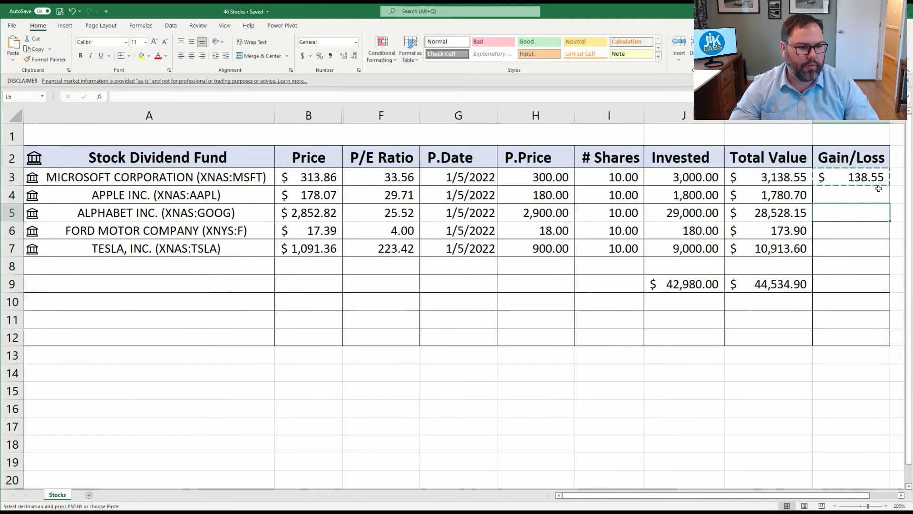
key(shift+Down)
key(shift+Down)
key(shift+Down)
key(Return)
Sum the Gain/Loss cells L3:L7 in L9.
key(Down)
key(Down)
key(Down)
key(Down)
key(Down)
text(=sum()
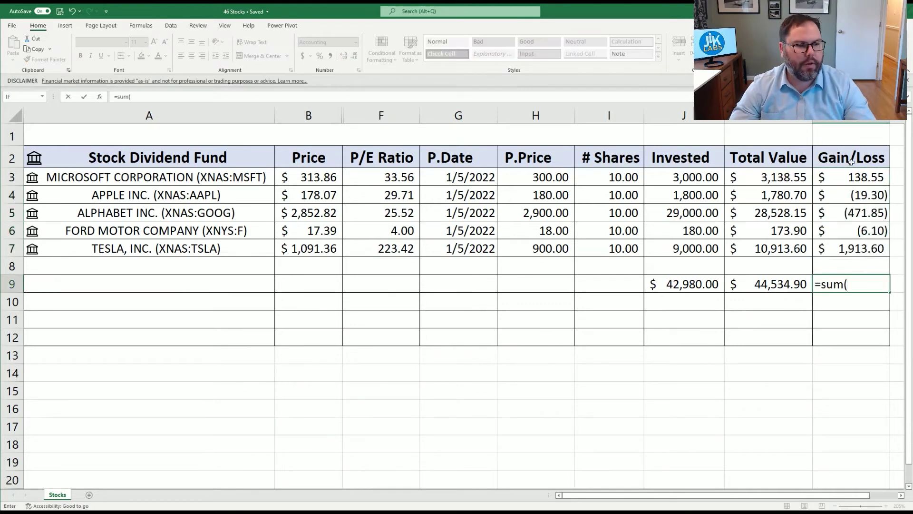
drag(851, 177, 852, 248)
key(Return)
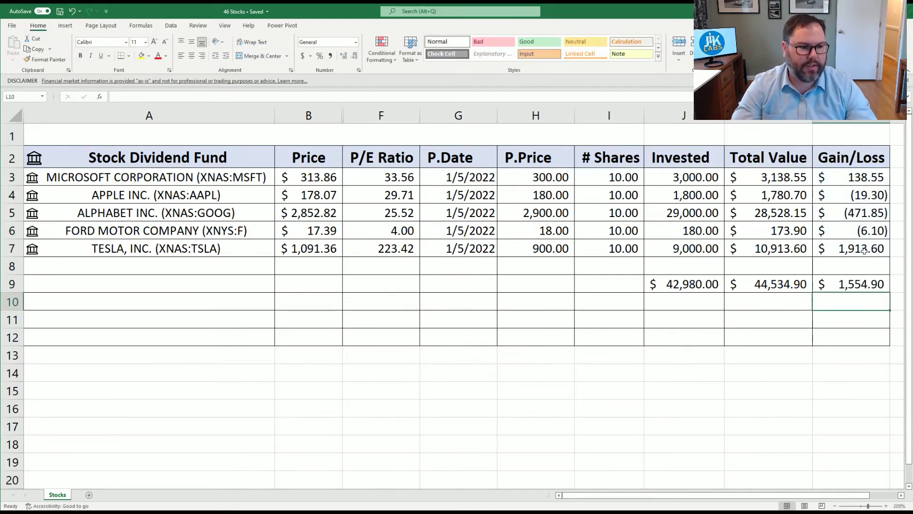
click(860, 284)
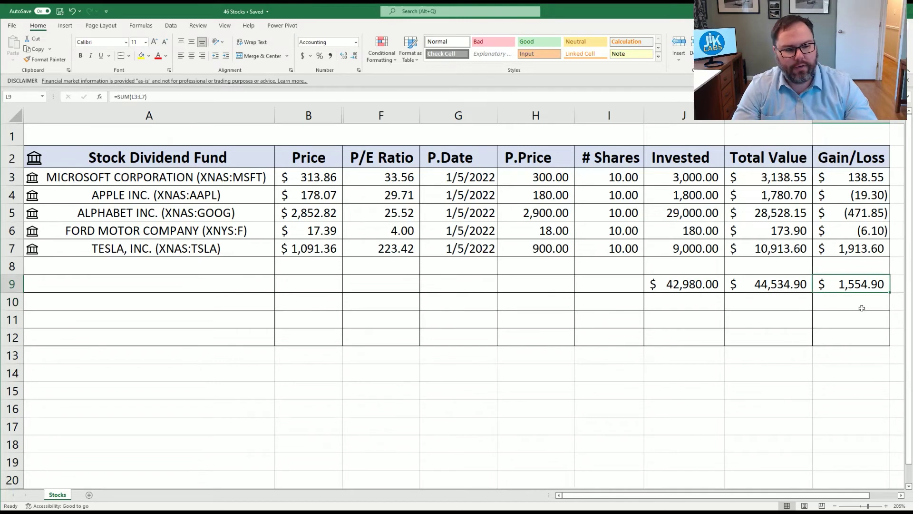
Highlight Gain/Loss values greater than 0 in L3:L9 with Green Fill with Dark Green Text using conditional formatting.
drag(852, 177, 864, 282)
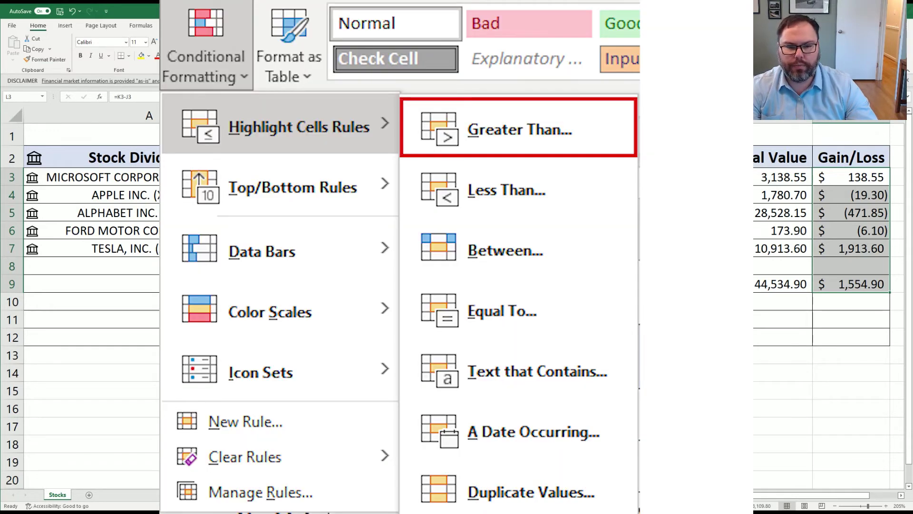
click(485, 79)
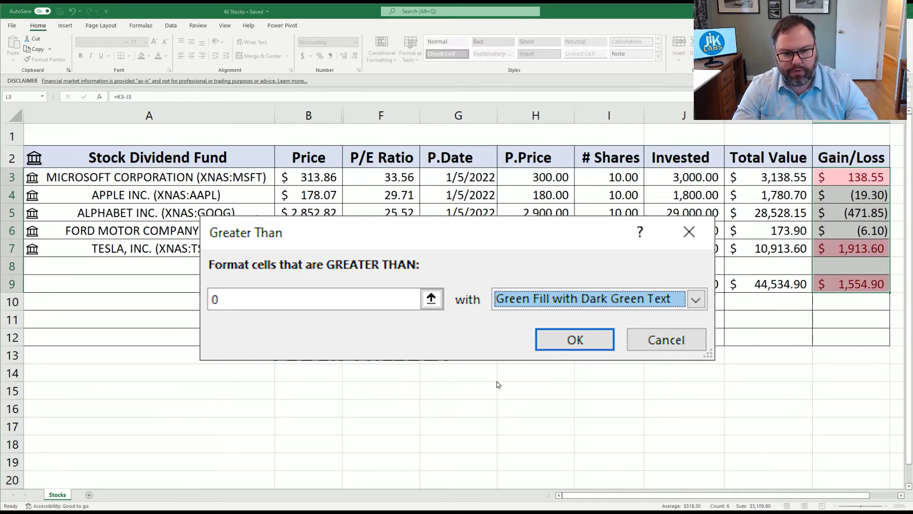
key(Return)
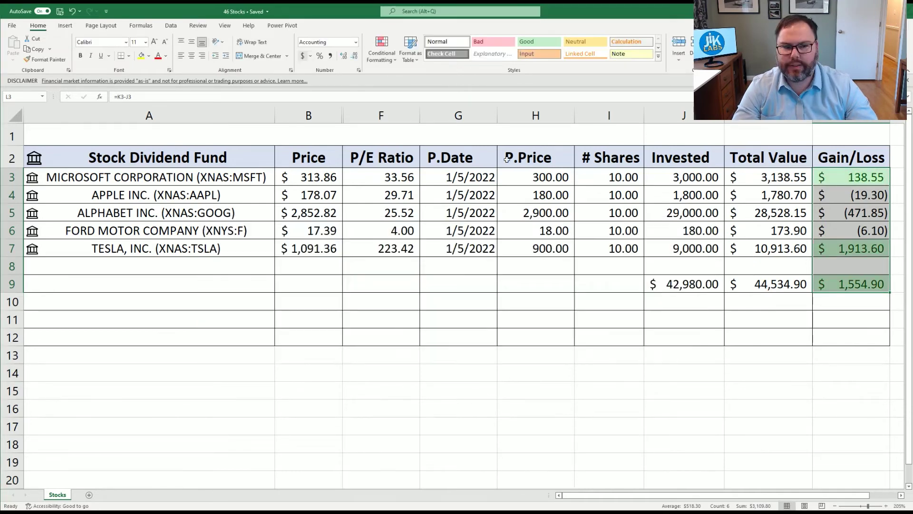
Highlight Gain/Loss values less than 0 in L3:L9 with Light Red Fill with Dark Red Text using conditional formatting.
click(381, 50)
text(l0)
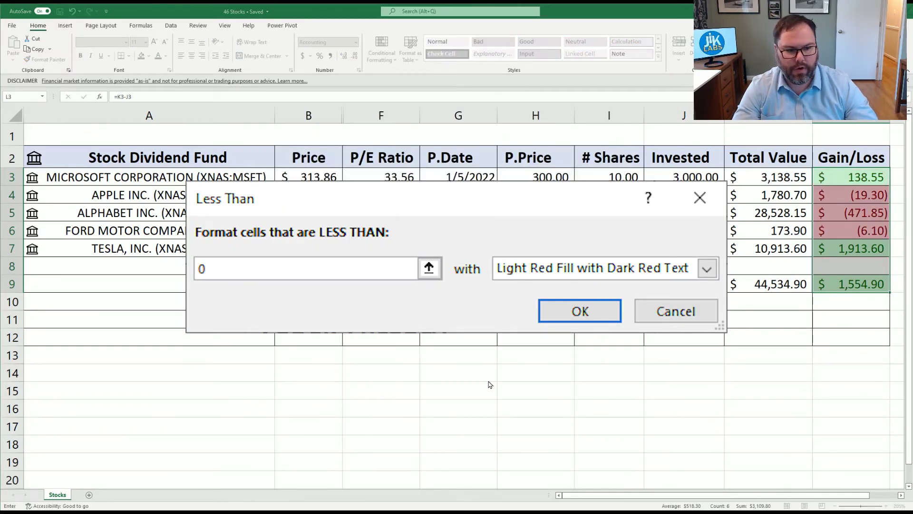
key(Return)
click(684, 373)
click(854, 173)
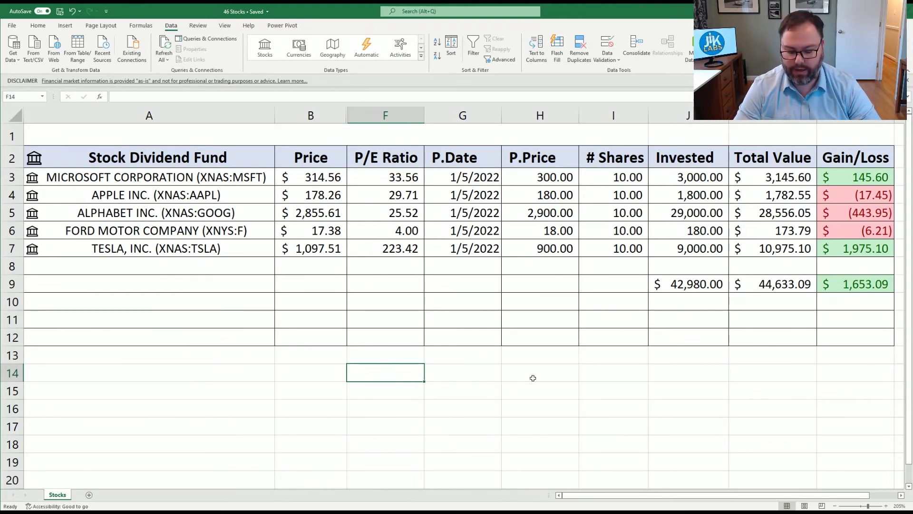
Label cell F14 Stock History and begin a STOCKHISTORY formula in G14.
text(Stock History)
key(Tab)
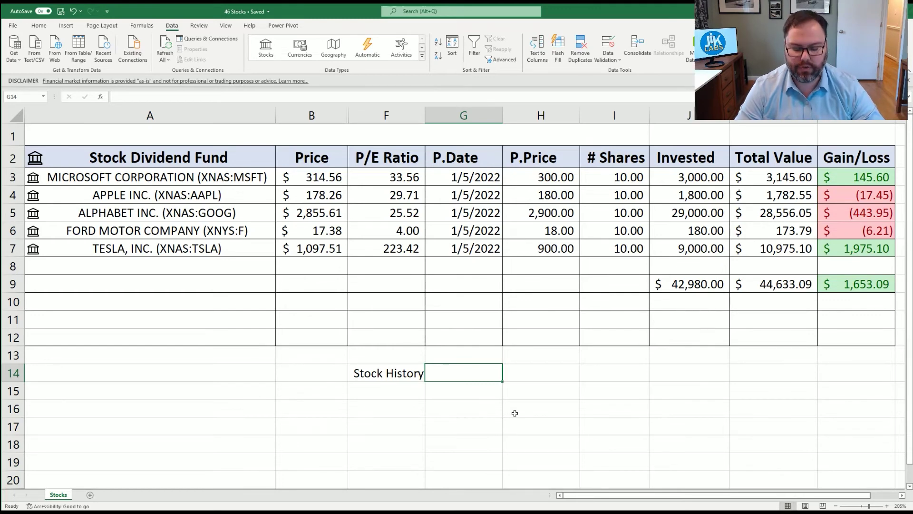
text(=)
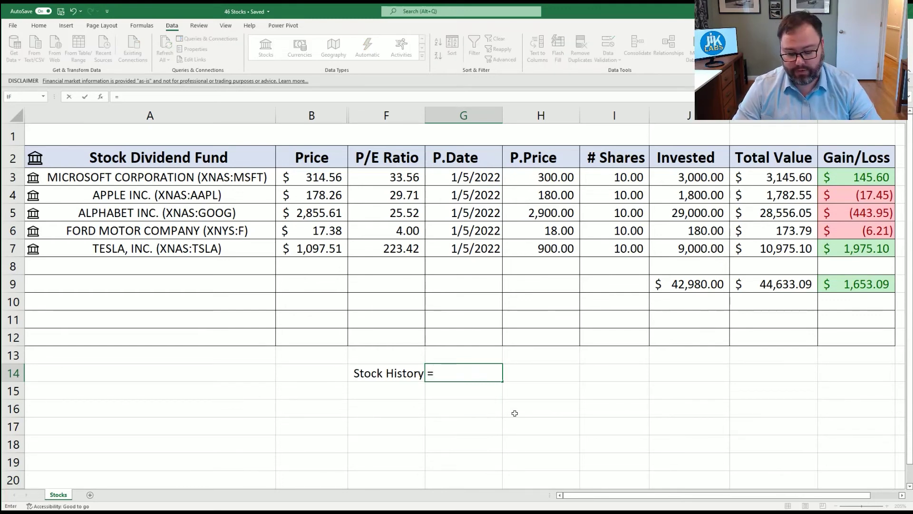
text(stoc)
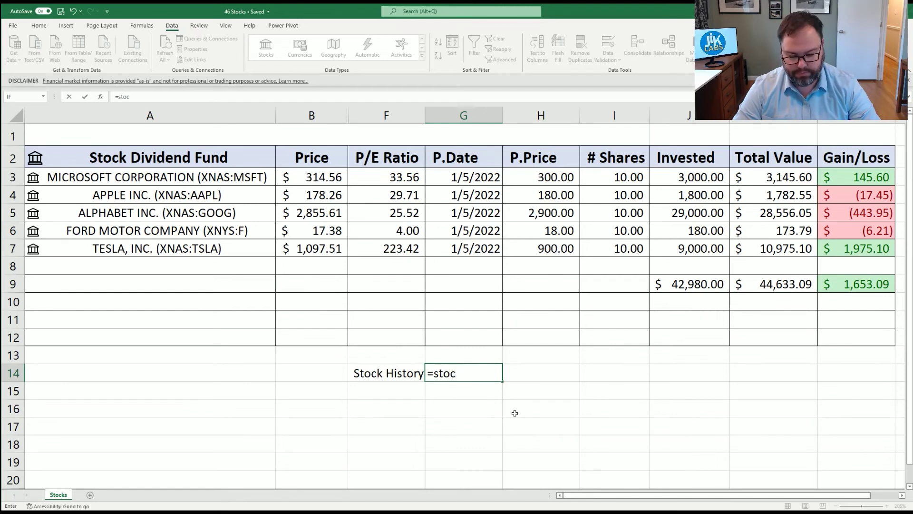
key(Tab)
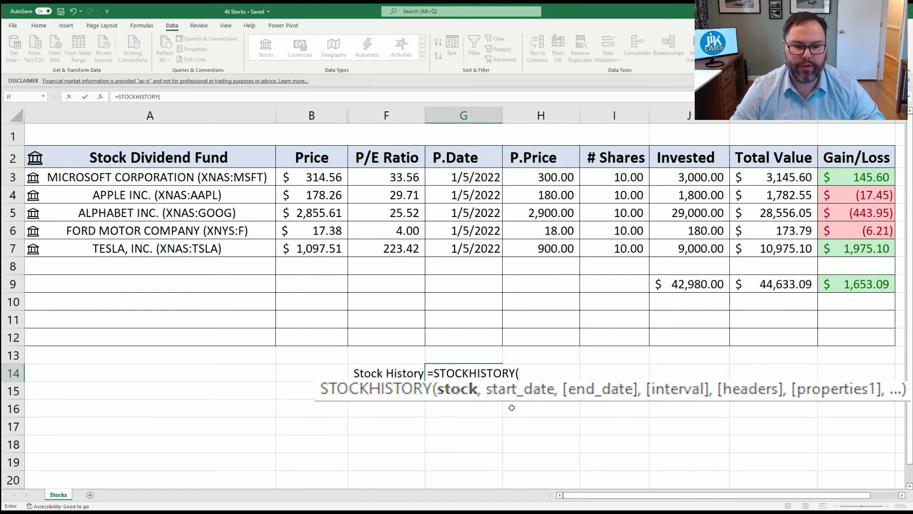
text("MSFT)
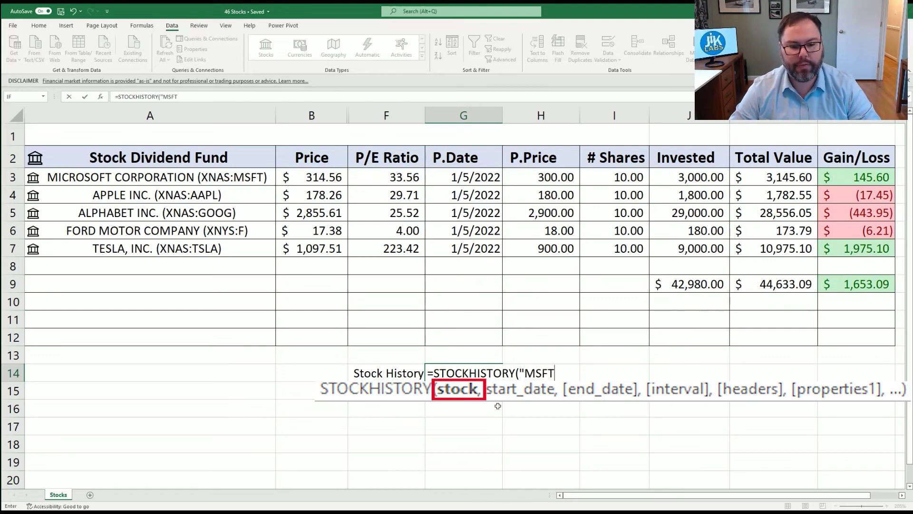
key(BackSpace)
key(BackSpace)
key(BackSpace)
key(BackSpace)
key(BackSpace)
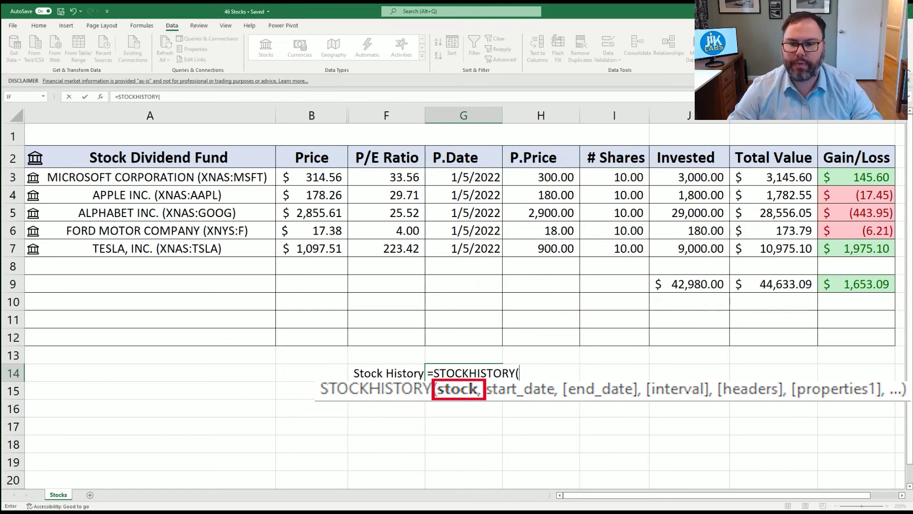
Complete the STOCKHISTORY formula with A3 as stock, G3 as start date, "1/7/2022" as end date and interval 0 for daily.
click(192, 176)
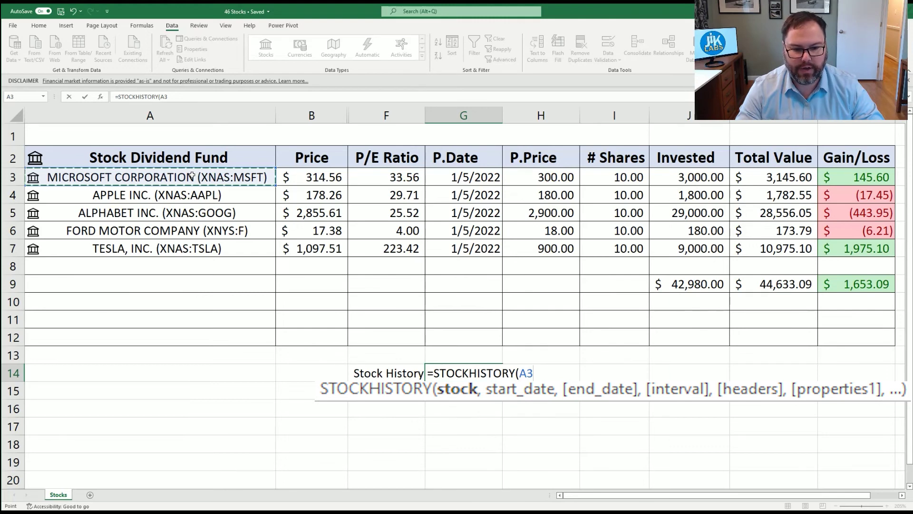
text(,)
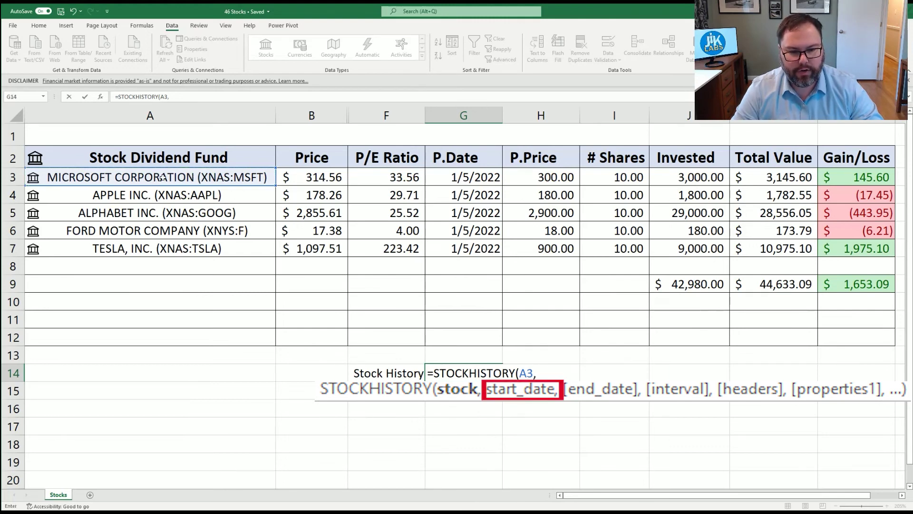
click(450, 176)
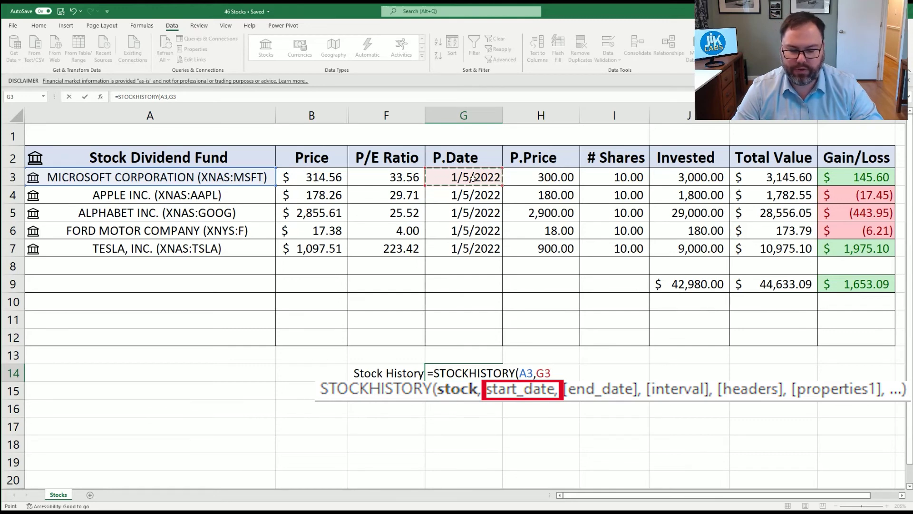
key(F2)
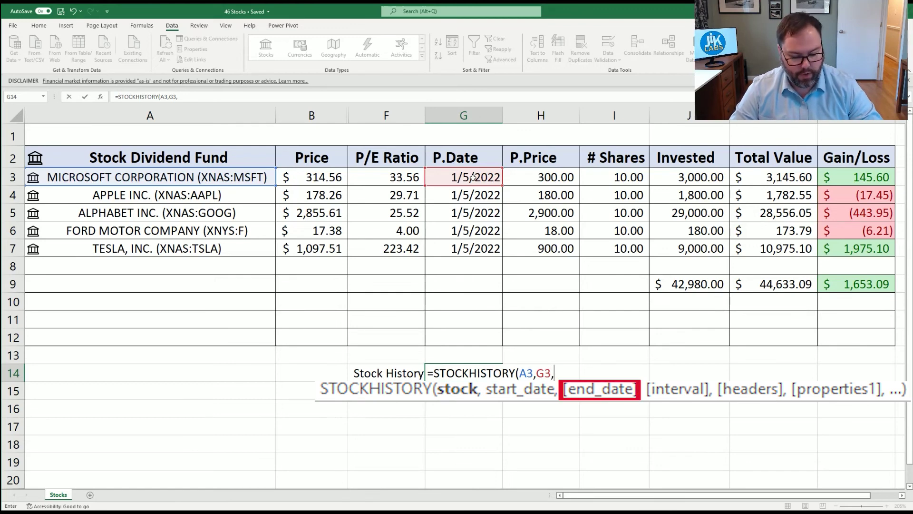
text(,")
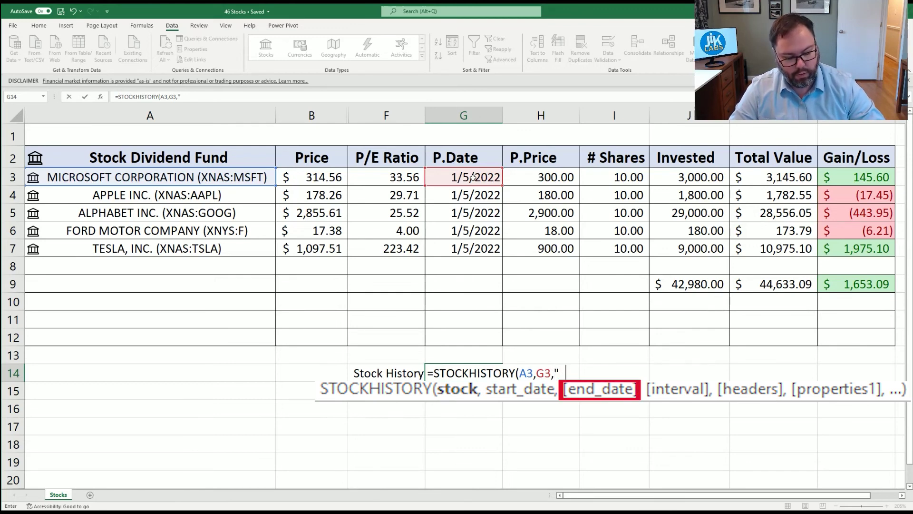
text(1/7/2022")
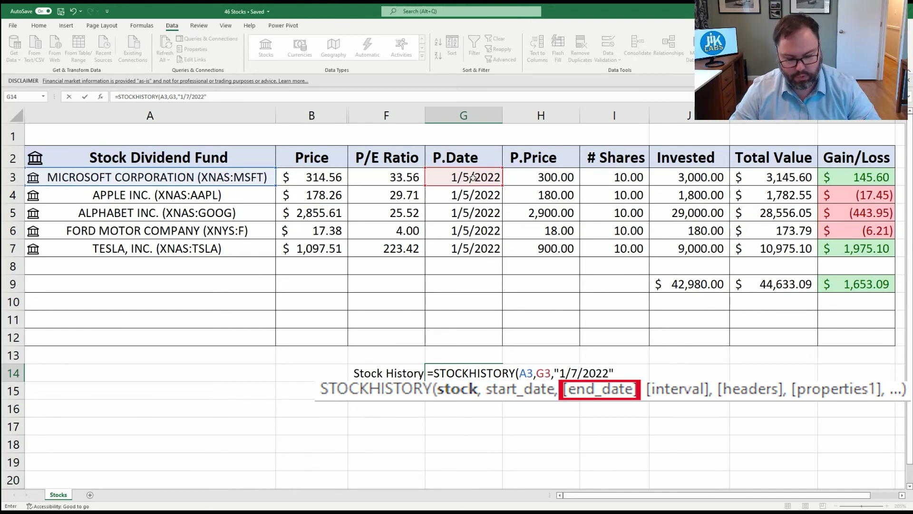
text(,)
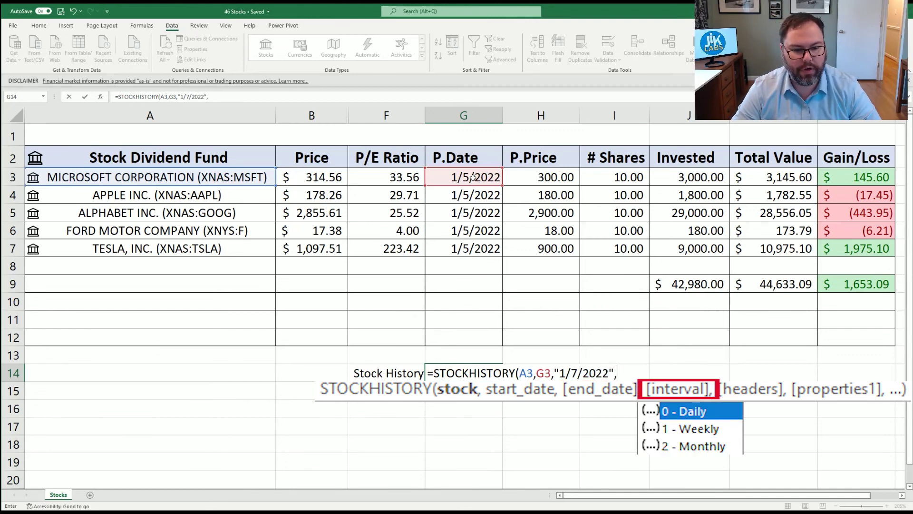
text(0)
key(Return)
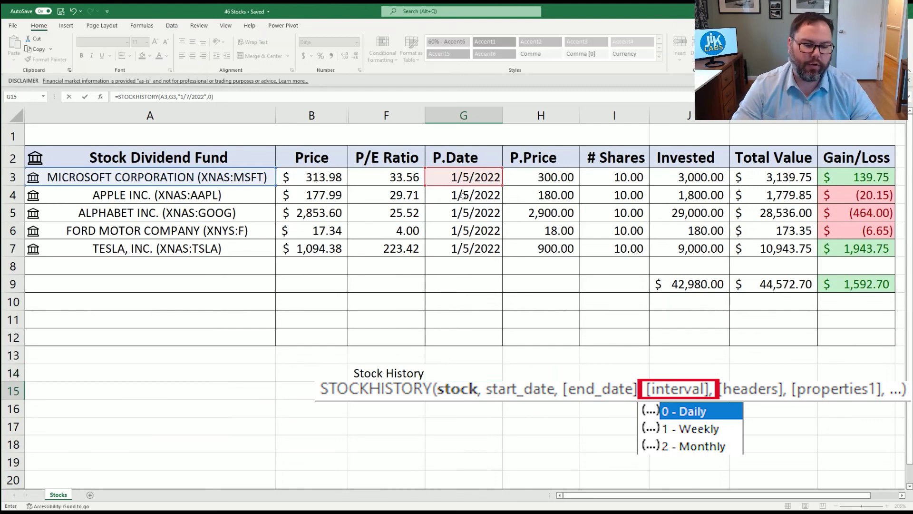
key(Return)
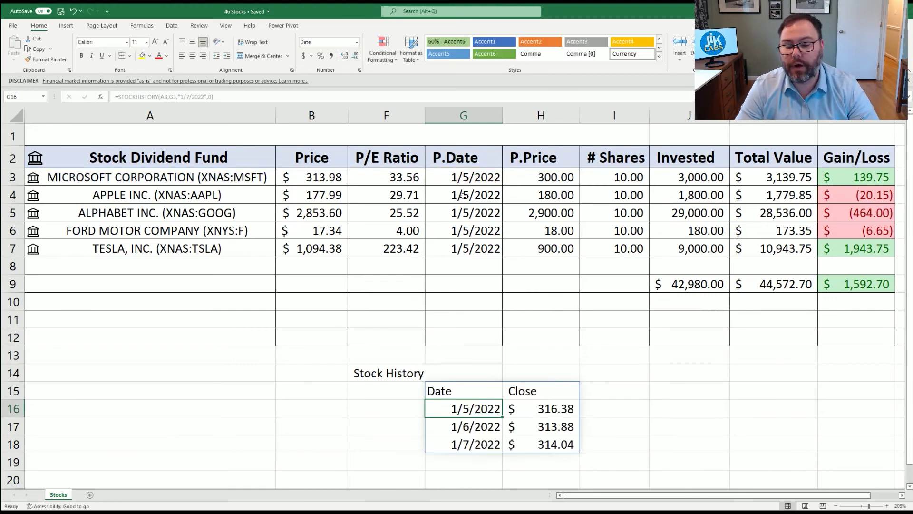
Examine the Date and Close columns of Microsoft's stock history and select its formula cell G15.
drag(464, 408, 542, 445)
drag(464, 390, 519, 390)
click(483, 386)
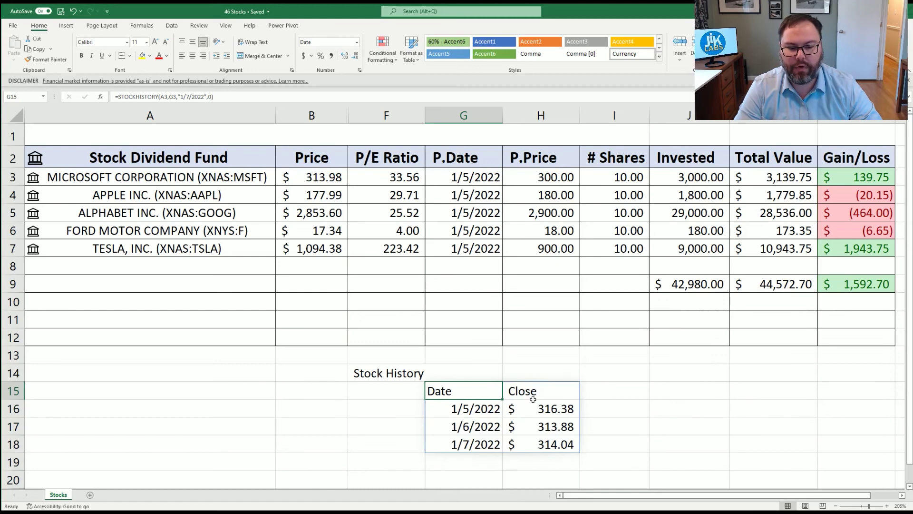